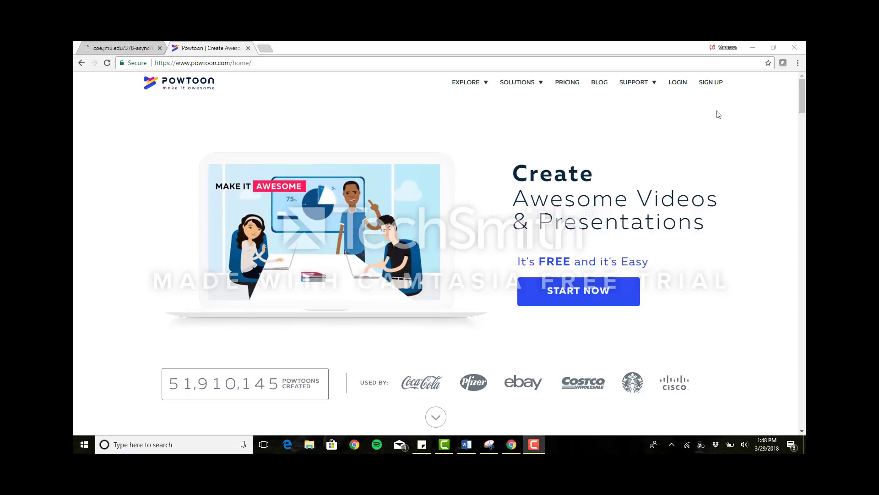
Log in to the existing Powtoon account with the saved credentials.
click(713, 88)
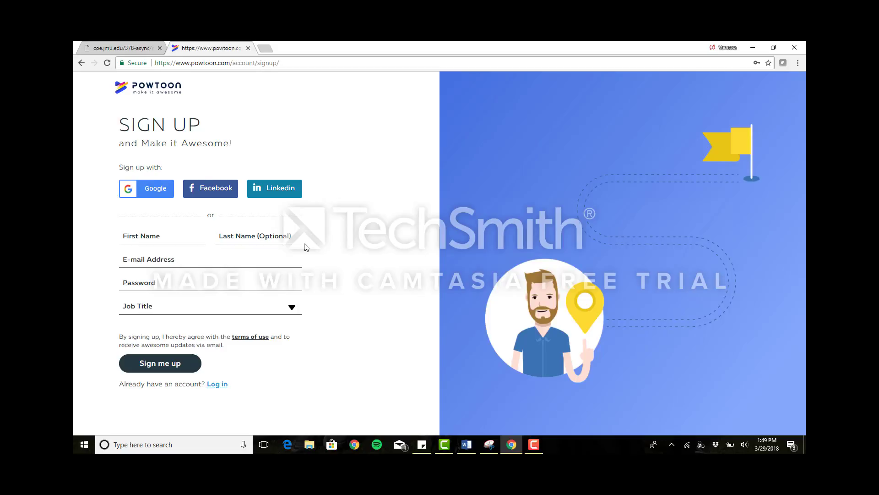
click(83, 63)
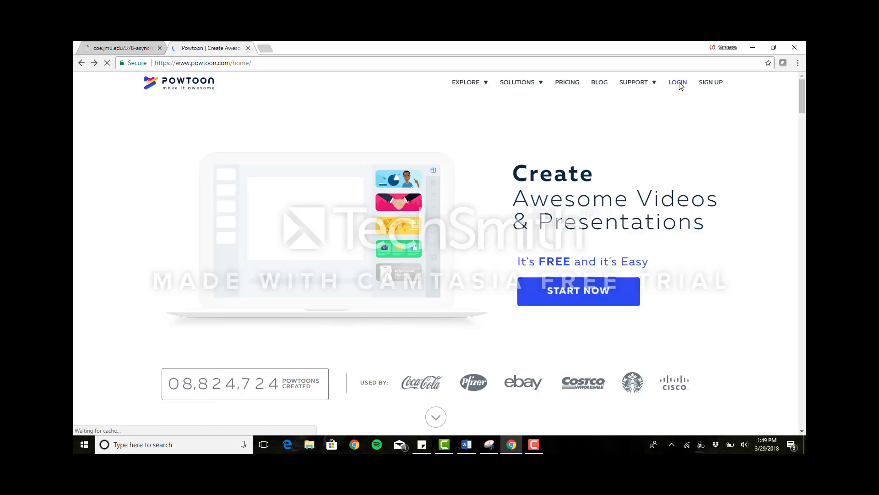
click(677, 82)
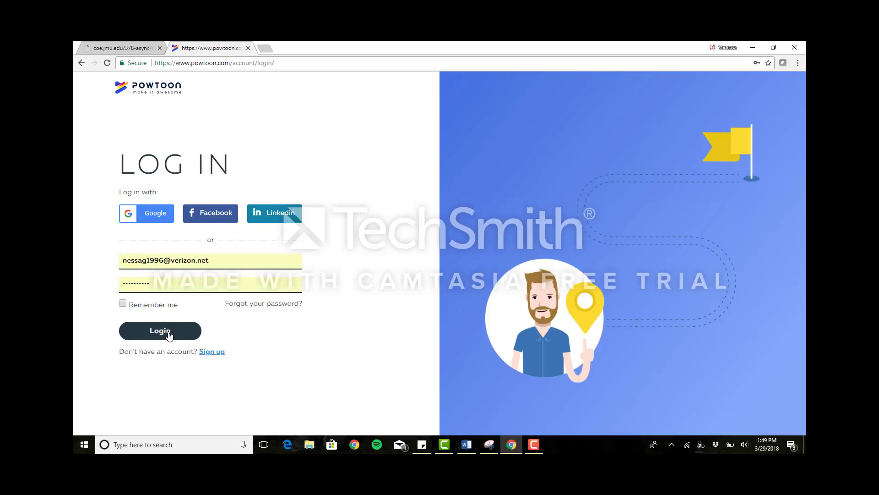
click(169, 334)
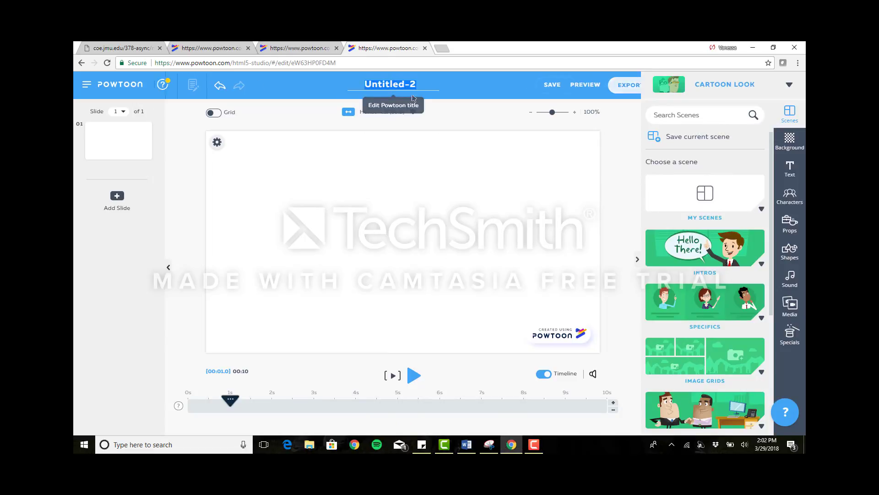
Rename the untitled Powtoon as "My Family" and save the new title.
click(384, 88)
text(My Family)
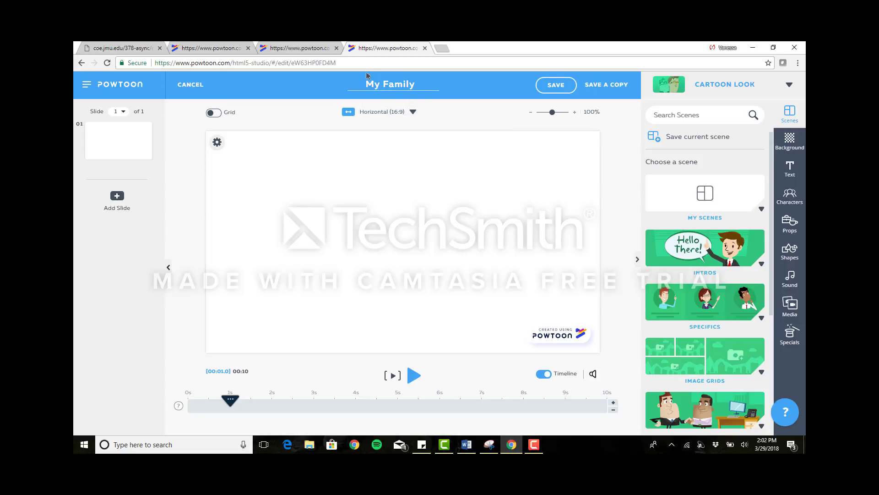
key(Return)
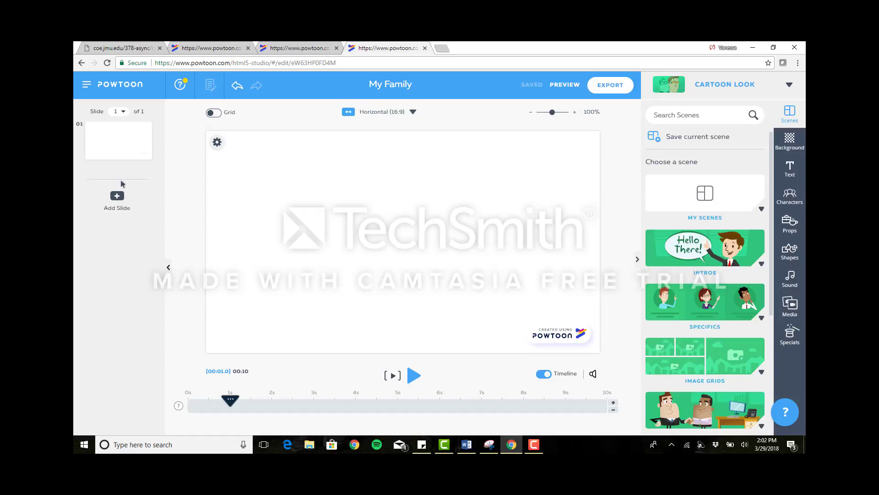
Add a second blank slide after the first one and delete it again.
click(119, 194)
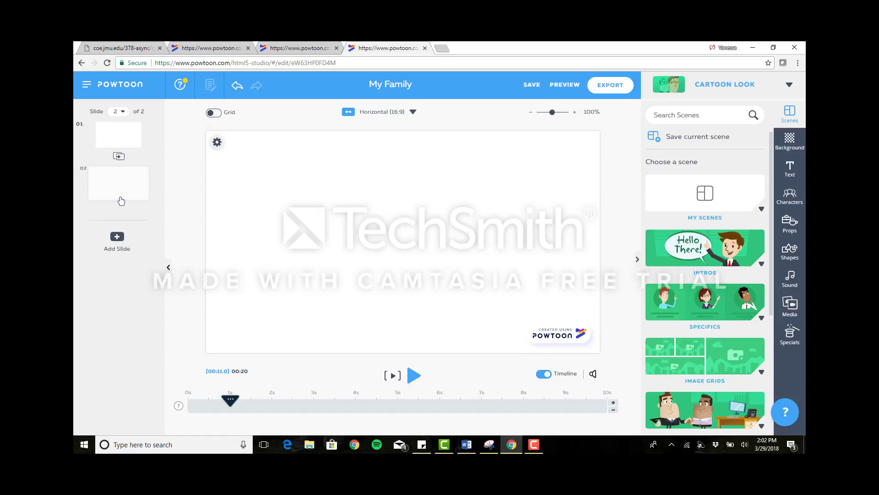
mouse_move(97, 194)
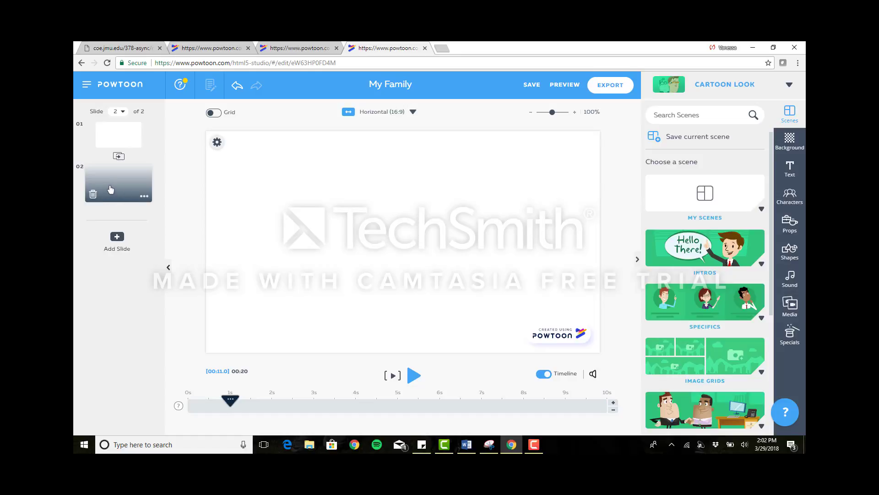
click(93, 195)
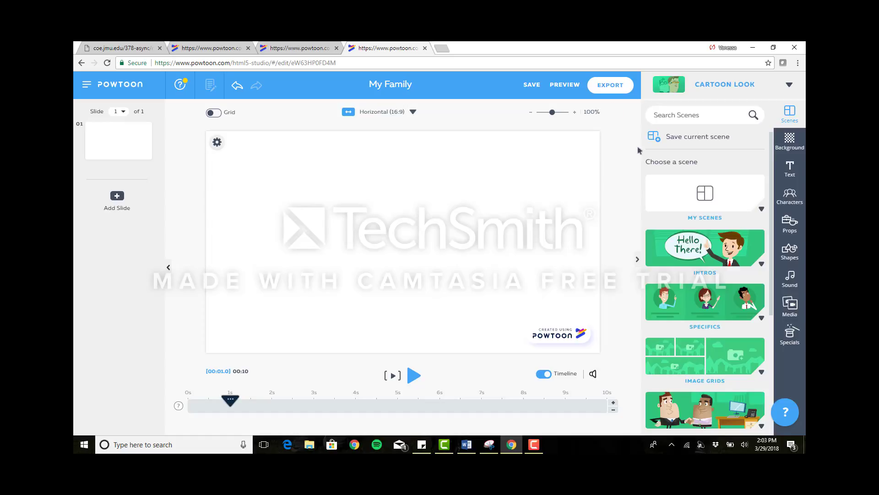
Apply the two-tone purple design from the Color Backgrounds collection to the slide.
click(790, 141)
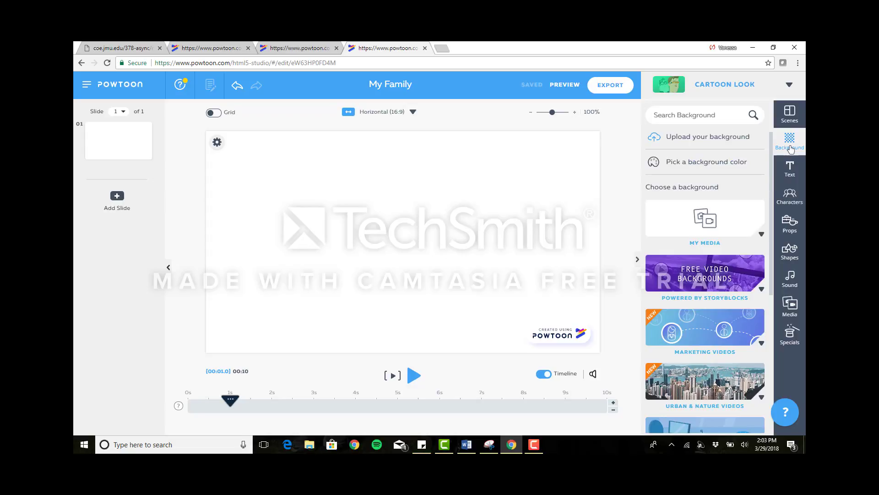
scroll(774, 172, down, 1)
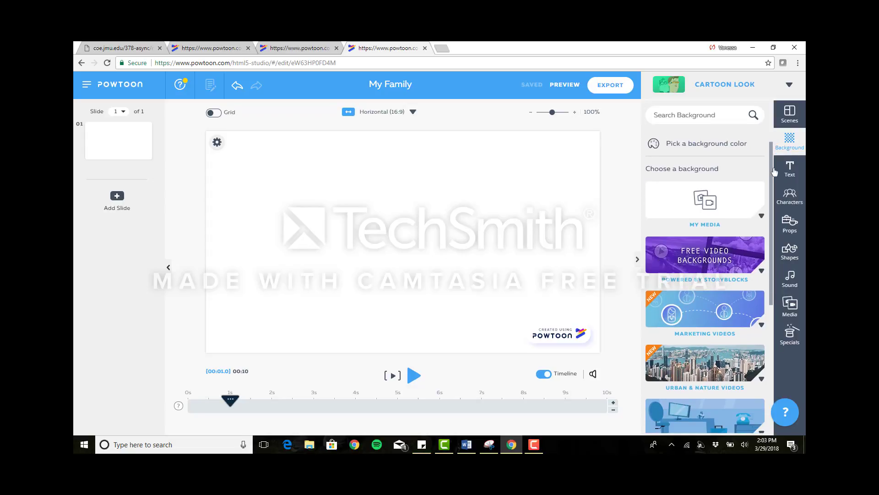
drag(774, 172, 774, 282)
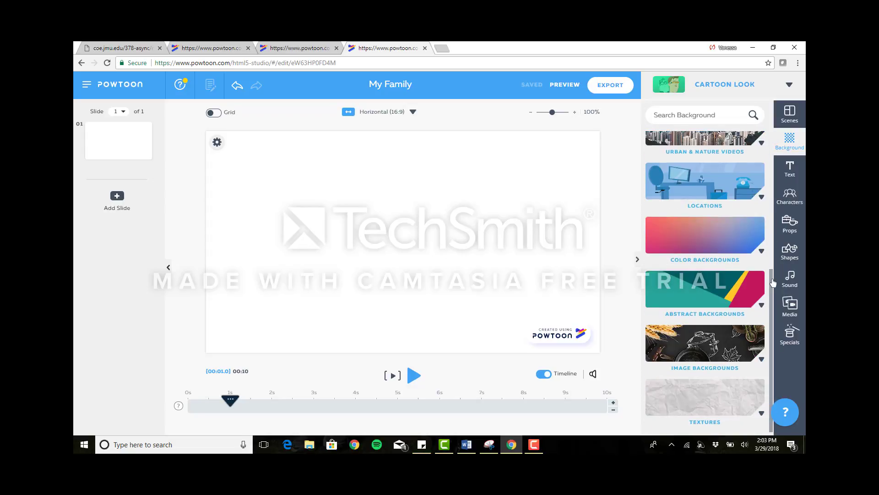
click(736, 243)
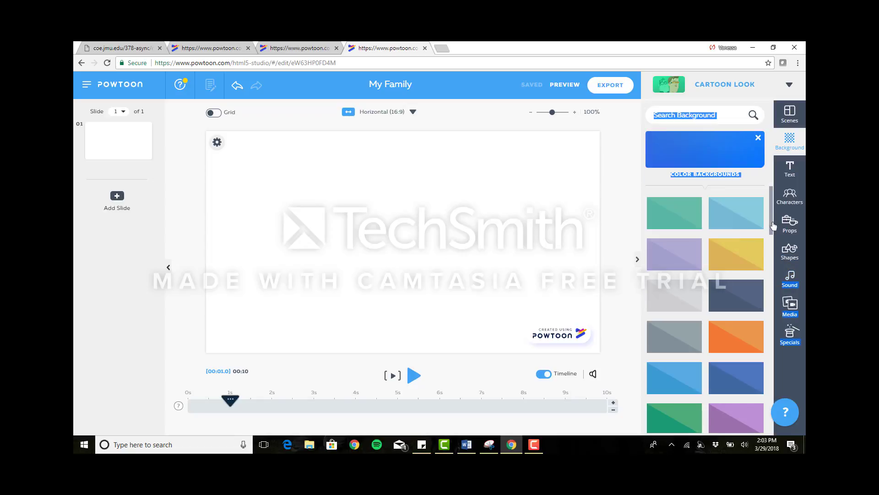
drag(773, 227, 773, 263)
click(744, 234)
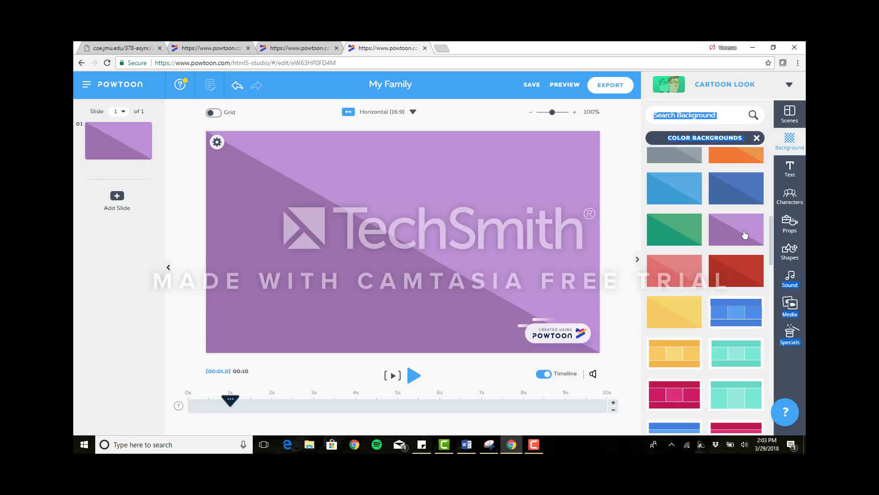
click(757, 138)
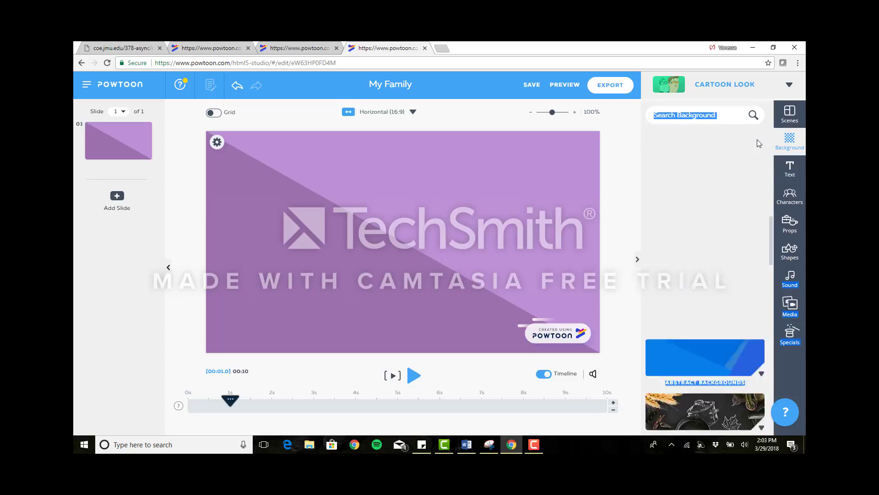
click(794, 145)
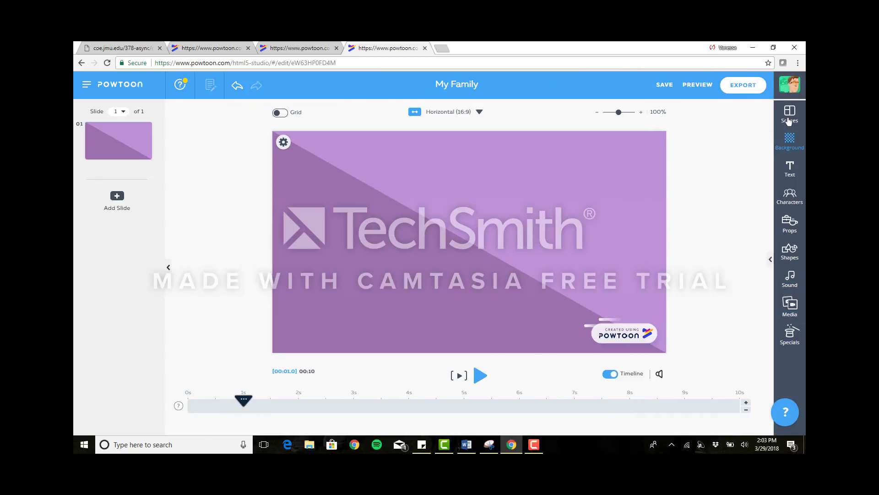
Try the red "Your Title Here" scene from the Intros collection on the slide and undo it.
click(790, 114)
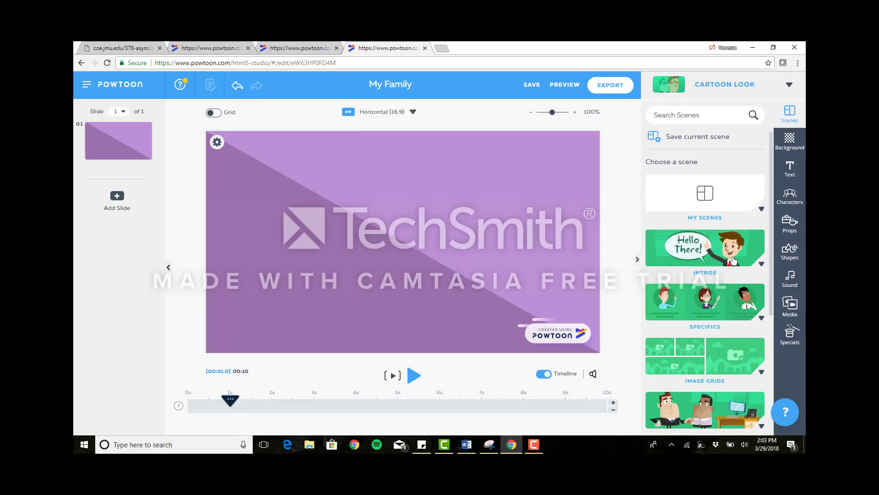
scroll(733, 261, down, 2)
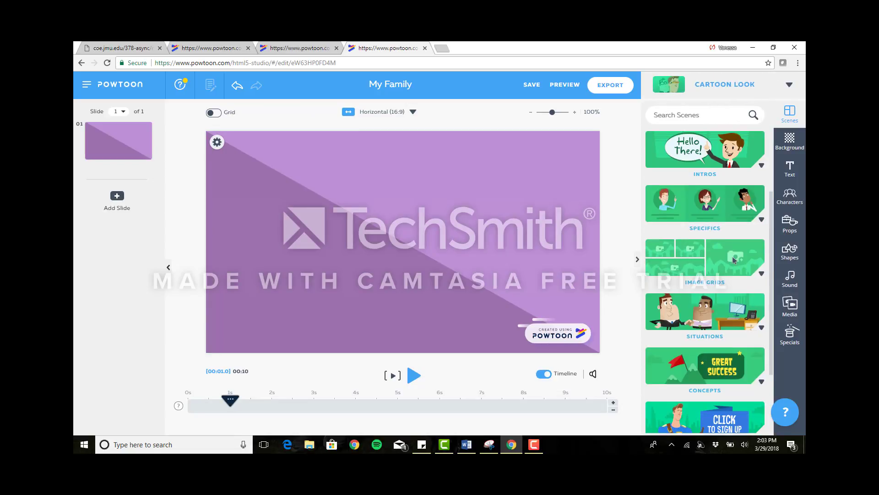
click(761, 166)
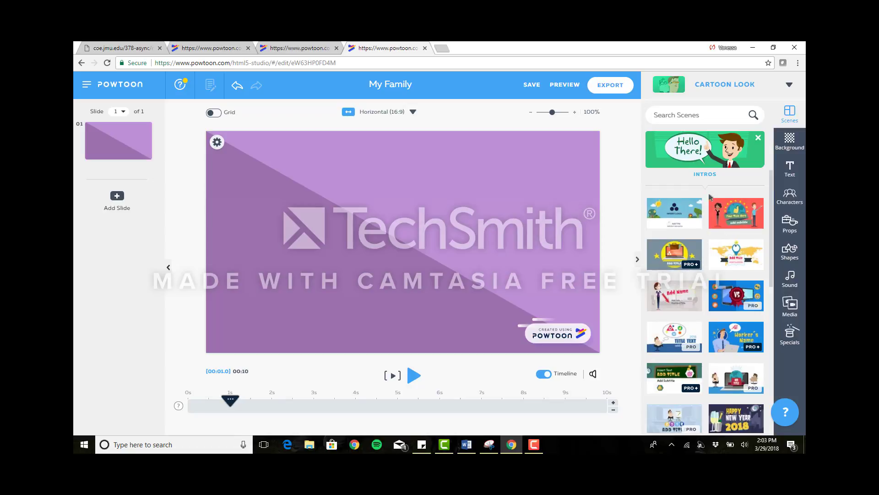
click(711, 199)
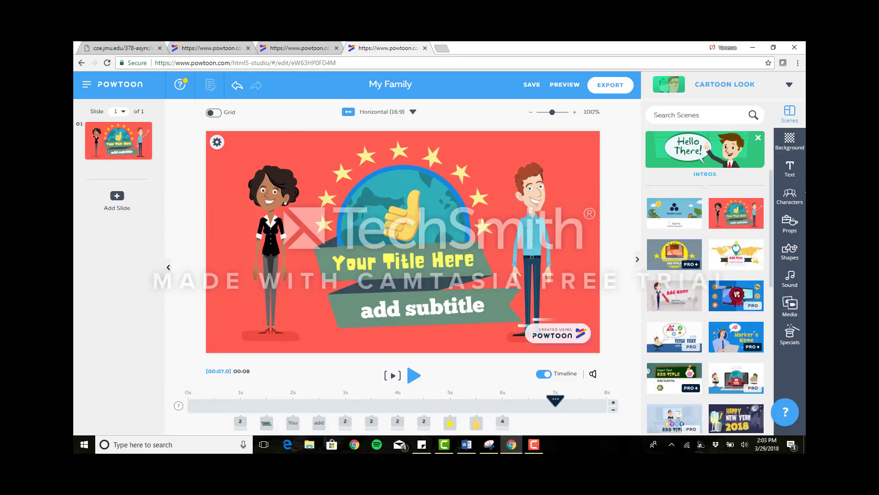
click(236, 86)
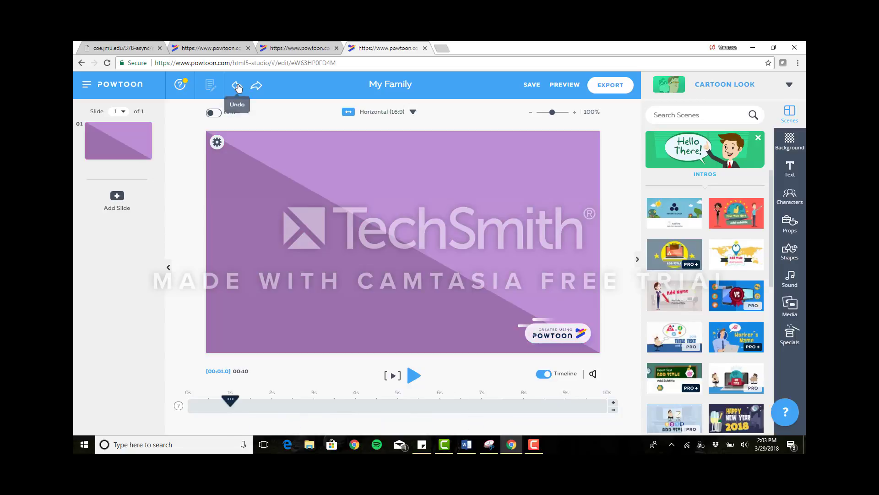
Add a title text to the purple slide reading "My Family".
click(799, 145)
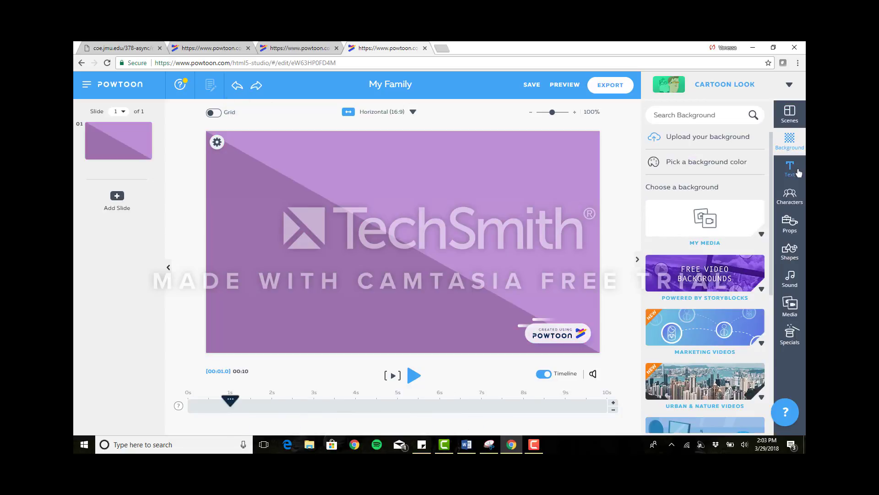
click(796, 170)
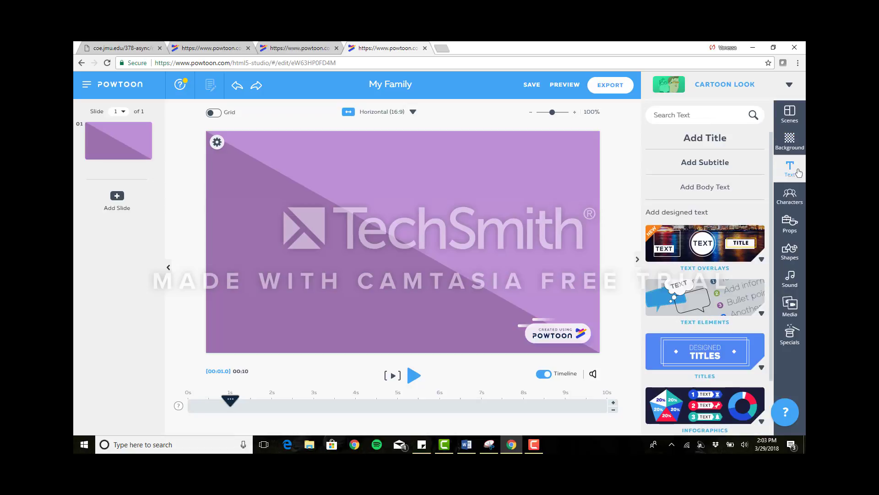
click(723, 139)
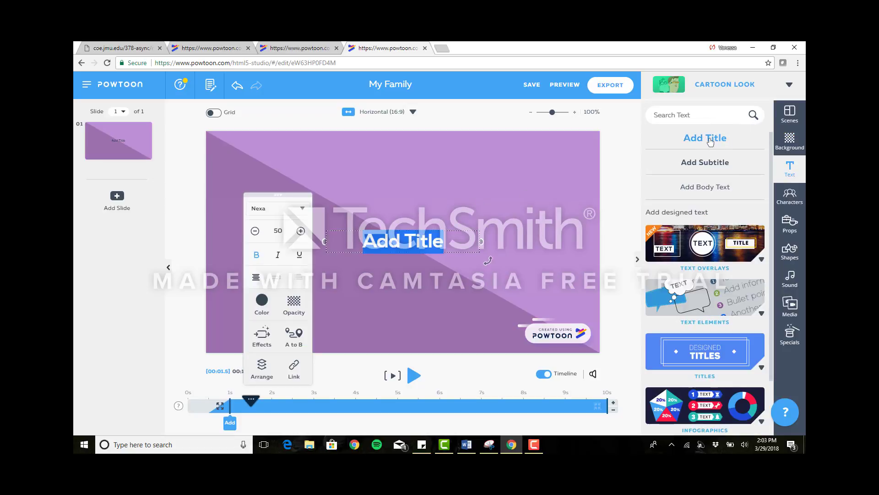
text(My Family)
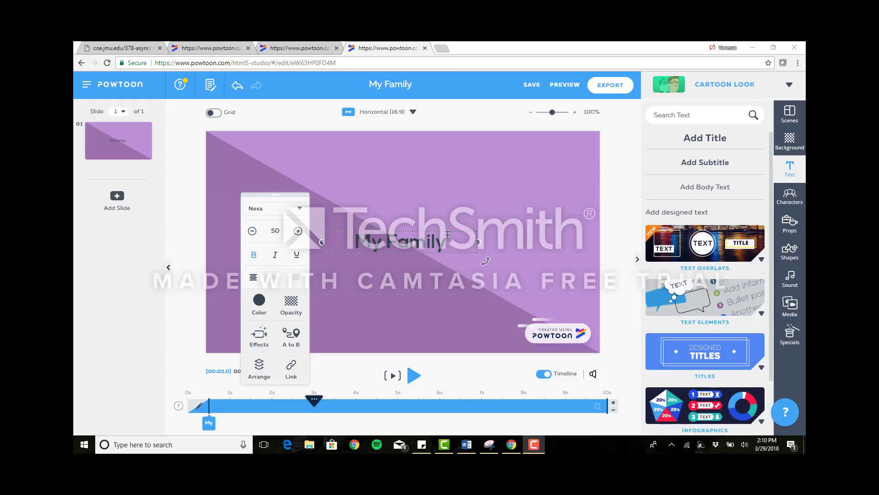
Set the "My Family" title's text color to white (#FFFFFF).
click(259, 300)
click(260, 234)
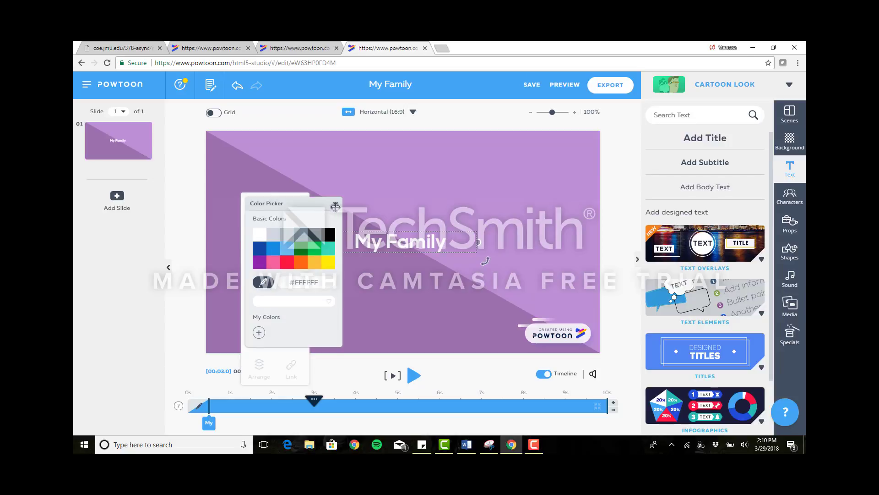
click(336, 204)
Try the Cartoon font on the "My Family" title and switch it back to the Elegant (Nexa) font.
click(263, 210)
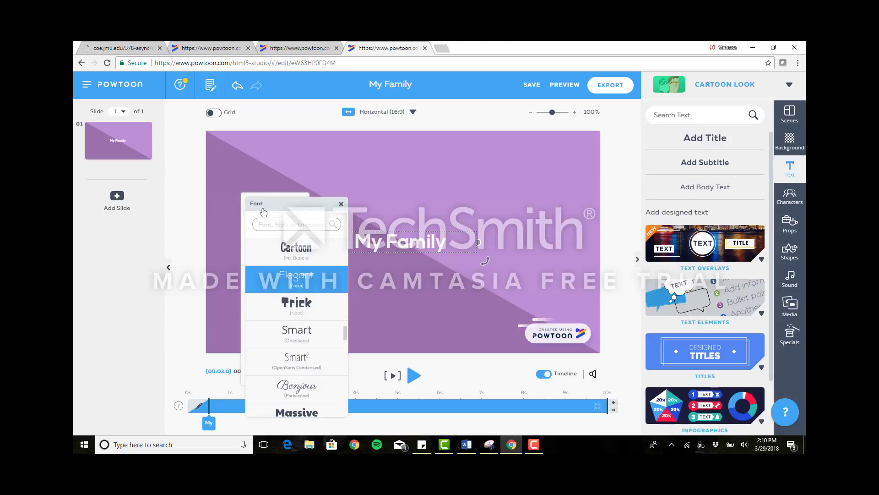
click(297, 249)
click(299, 215)
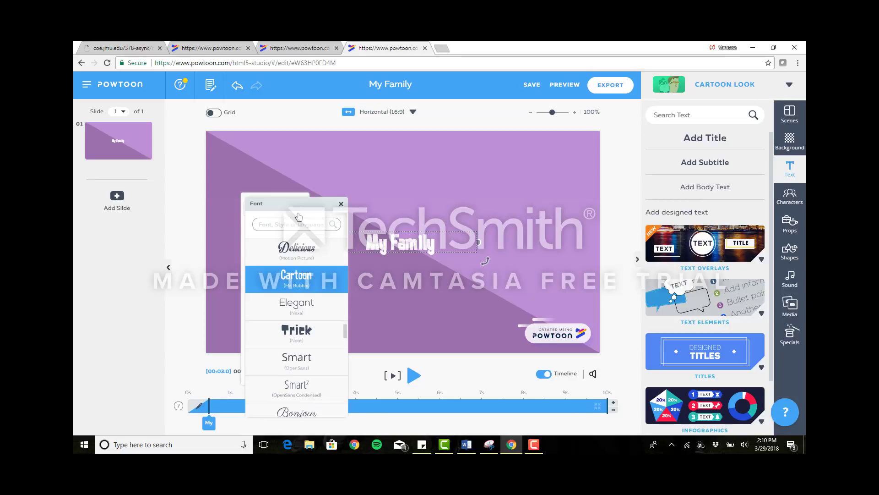
click(313, 306)
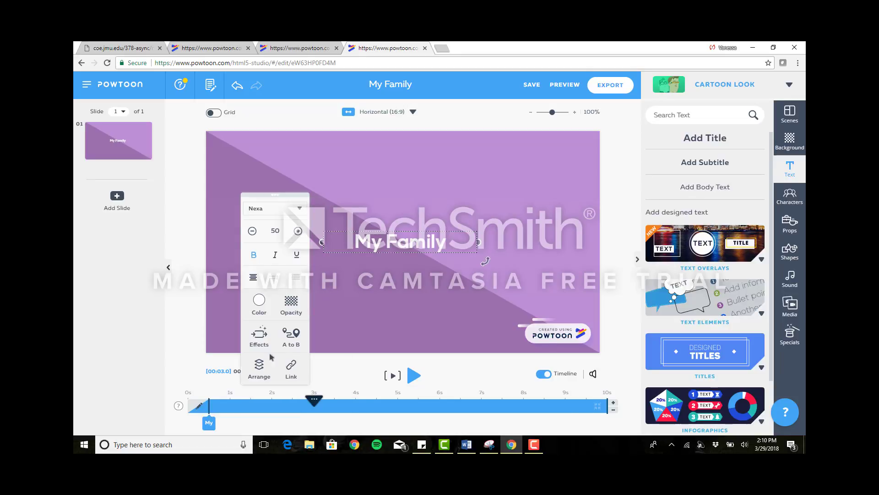
Look at the title's enter and exit effects, and briefly play the slide from the current playhead position.
click(257, 339)
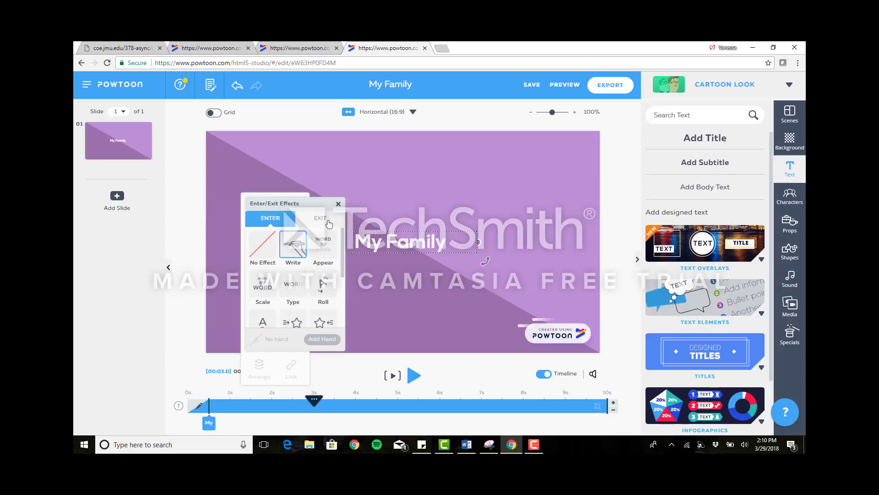
click(339, 204)
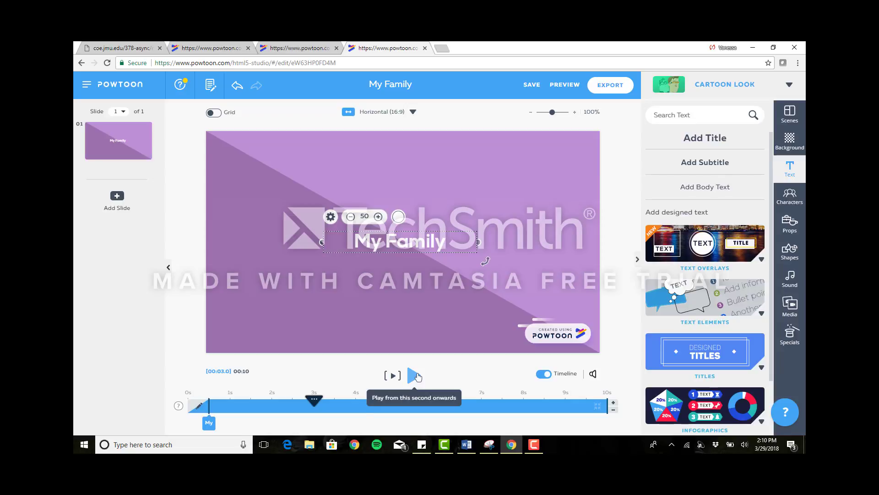
click(414, 376)
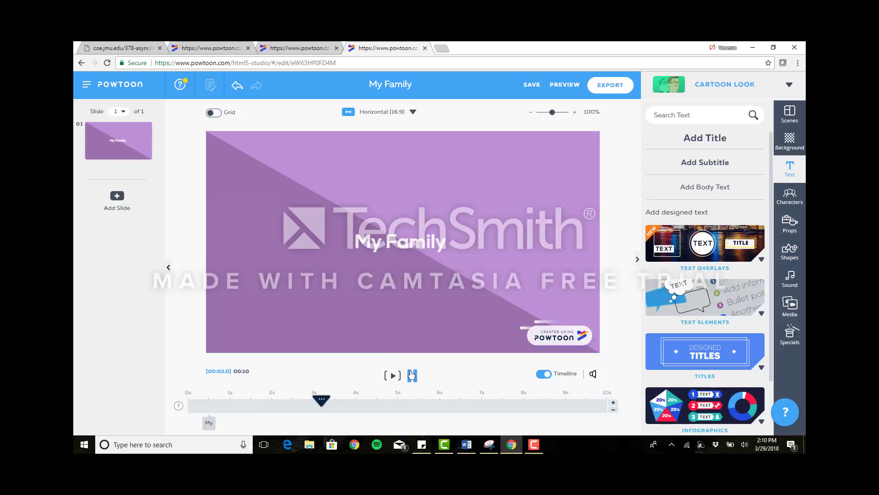
click(412, 375)
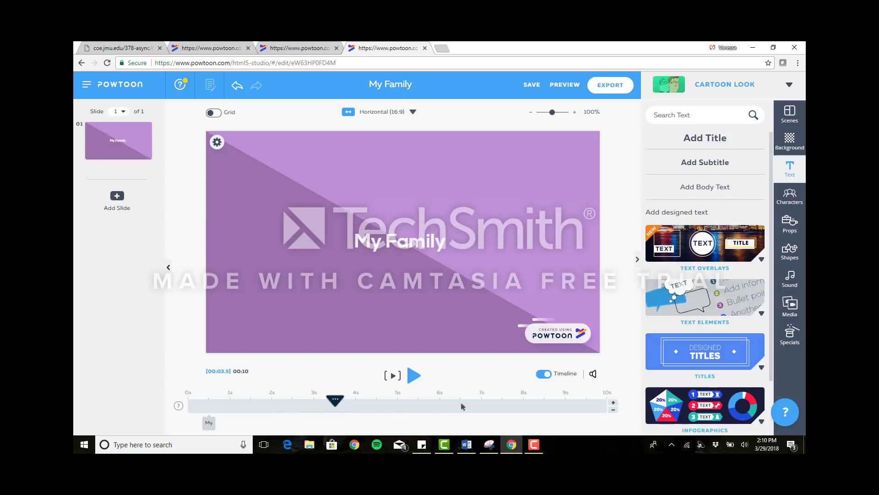
Shorten the title slide's duration on the timeline to 4 seconds.
click(613, 411)
click(613, 411)
click(614, 411)
click(614, 411)
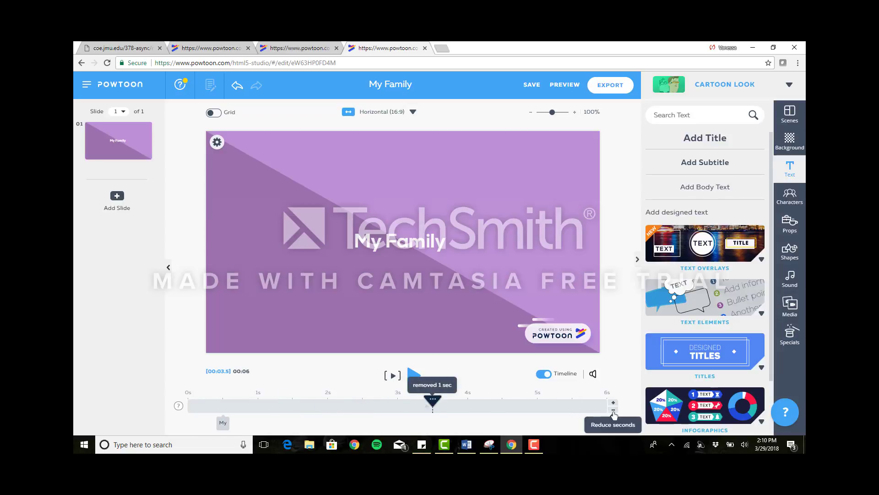
click(613, 411)
click(614, 411)
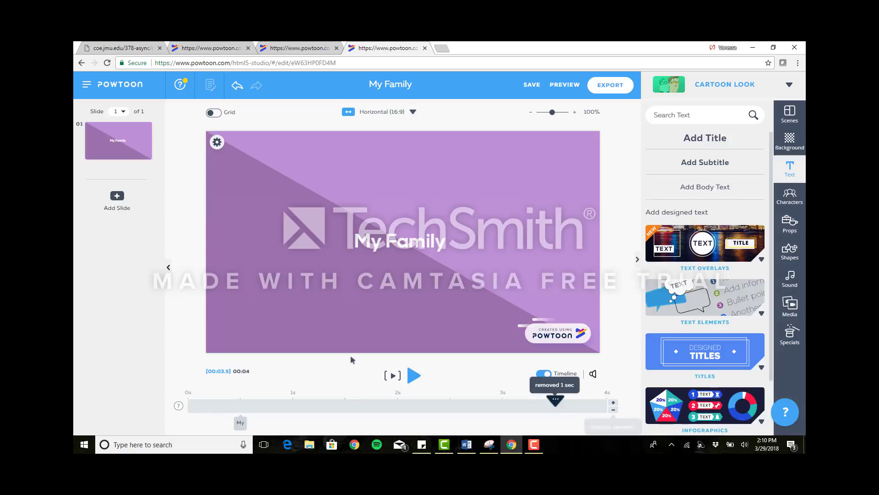
Play the title slide from its beginning to review the "My Family" title animation.
drag(556, 402, 188, 396)
click(416, 378)
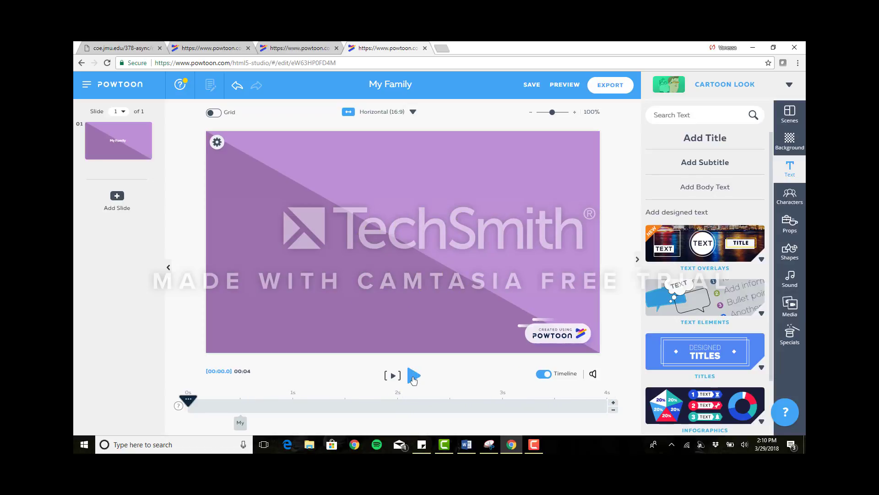
click(413, 376)
click(413, 376)
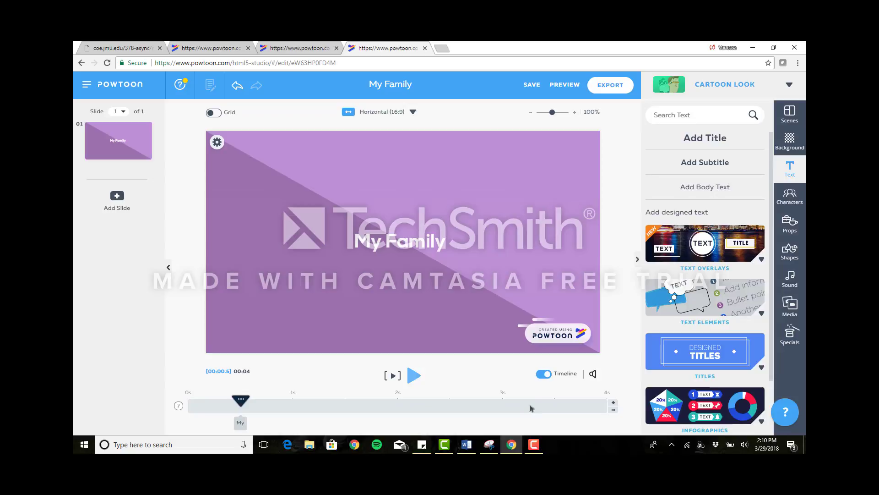
Add a second slide and insert the family group photo from My Media.
click(121, 201)
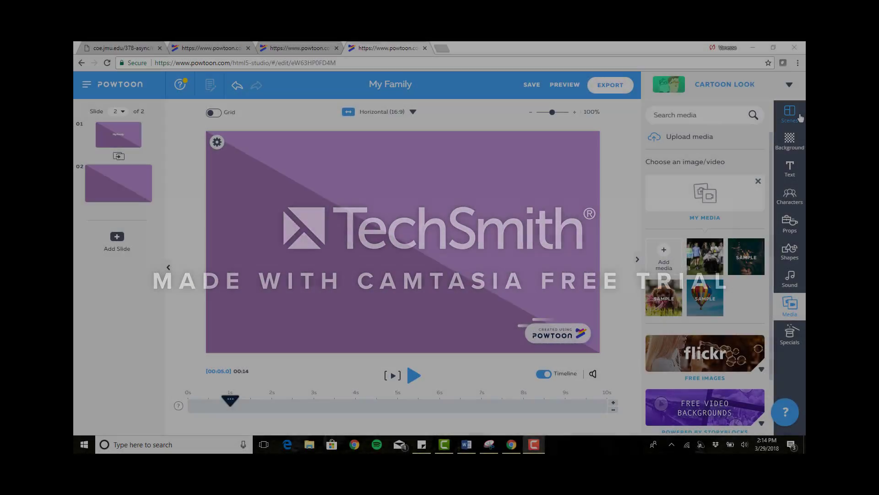
click(789, 115)
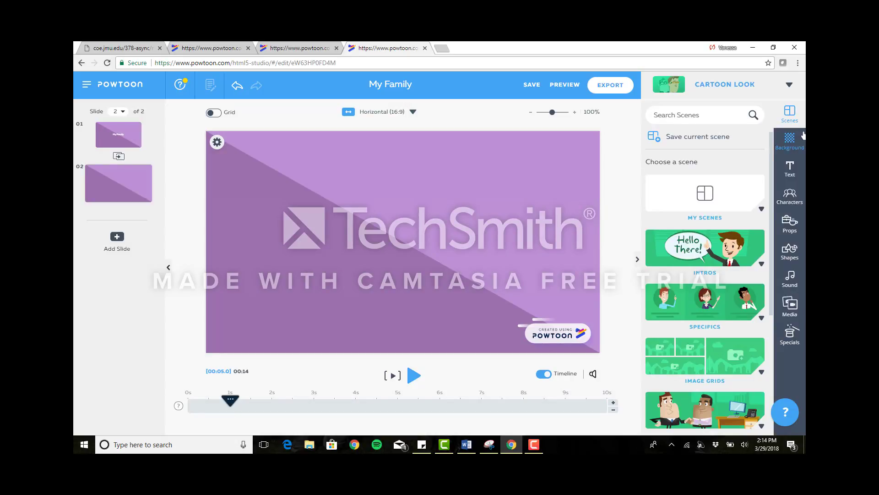
click(802, 306)
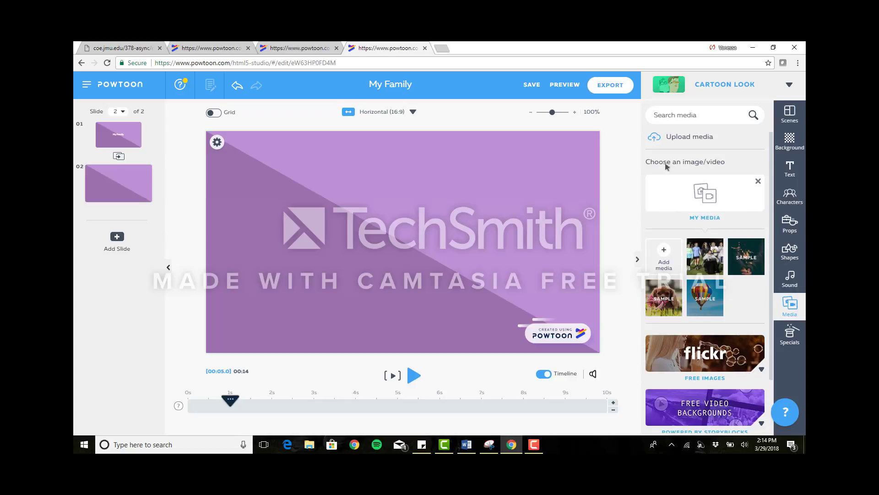
click(662, 261)
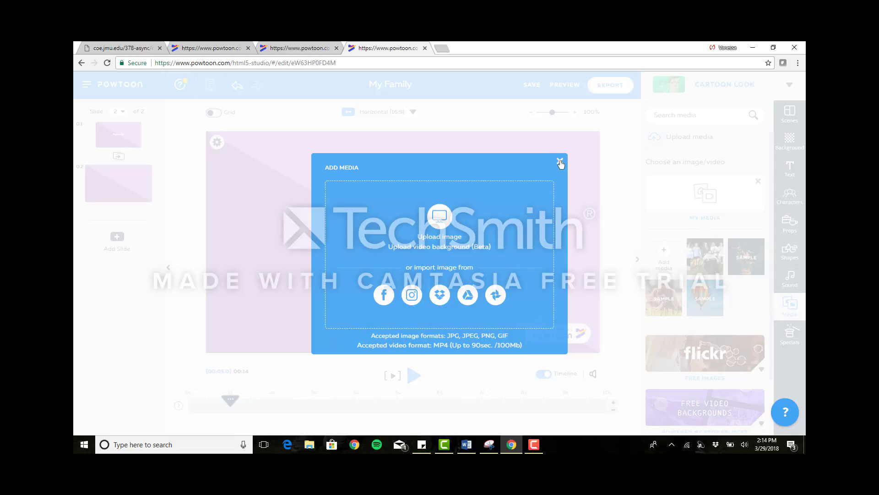
click(560, 162)
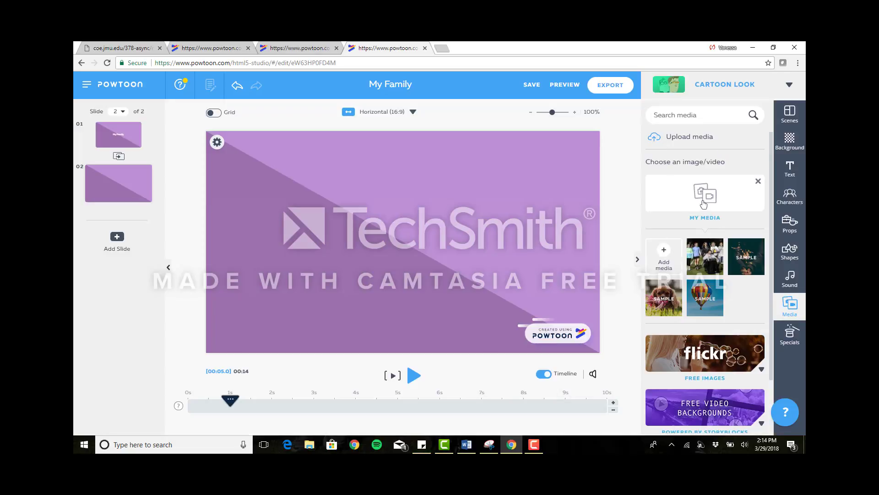
click(711, 258)
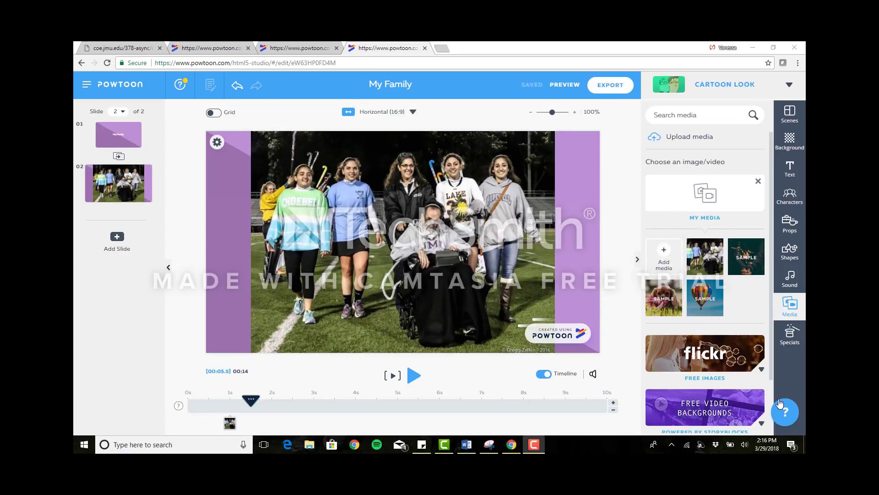
Set the family photo's enter effect to Down.
right_click(403, 252)
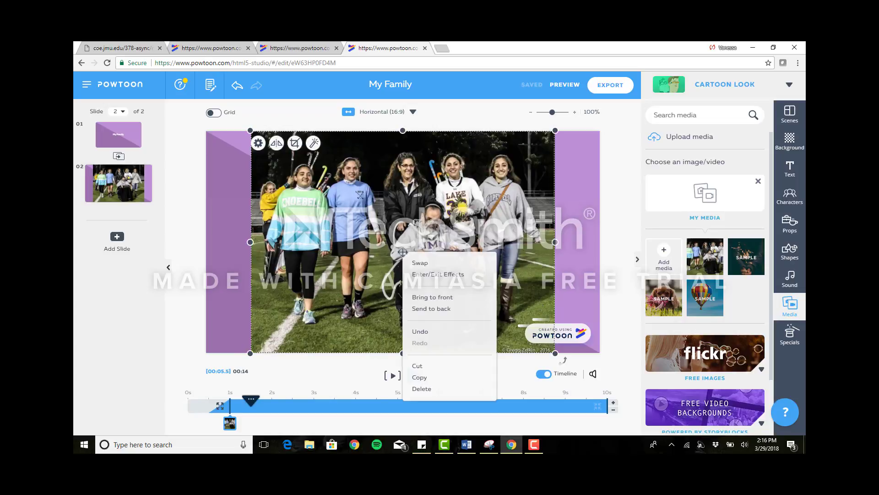
click(433, 275)
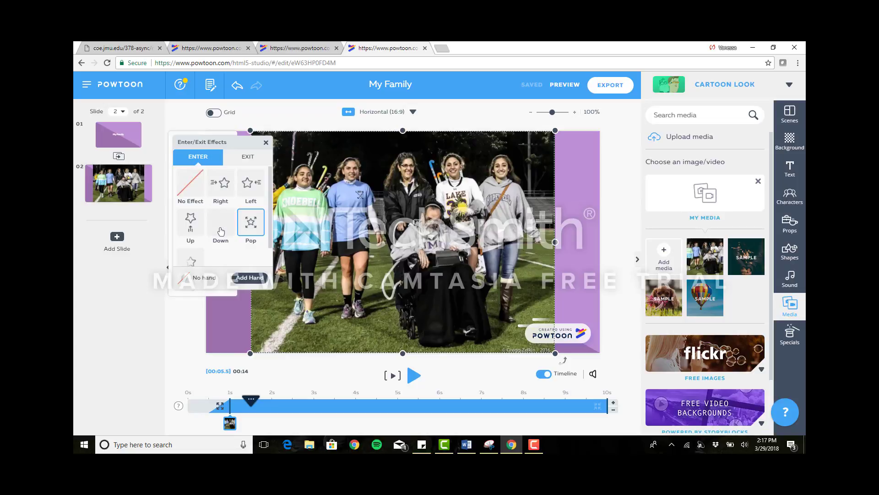
click(221, 231)
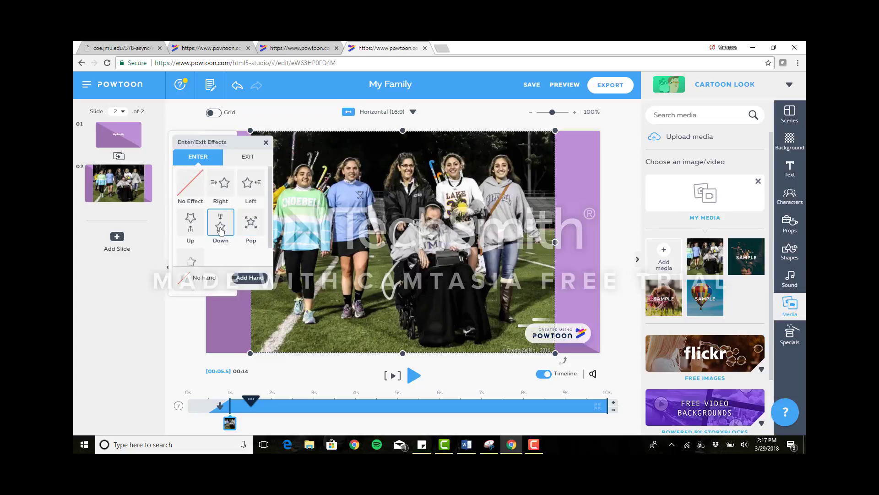
click(265, 144)
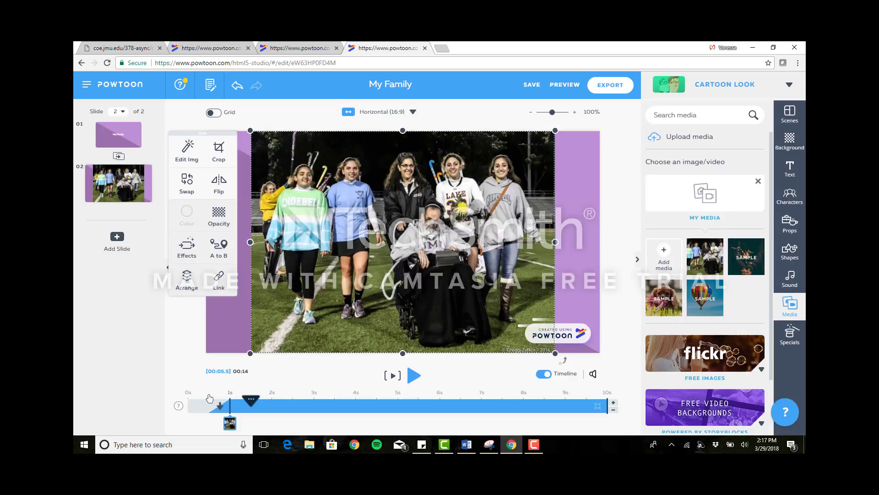
Play the second slide from its start to check the photo's entrance.
click(196, 404)
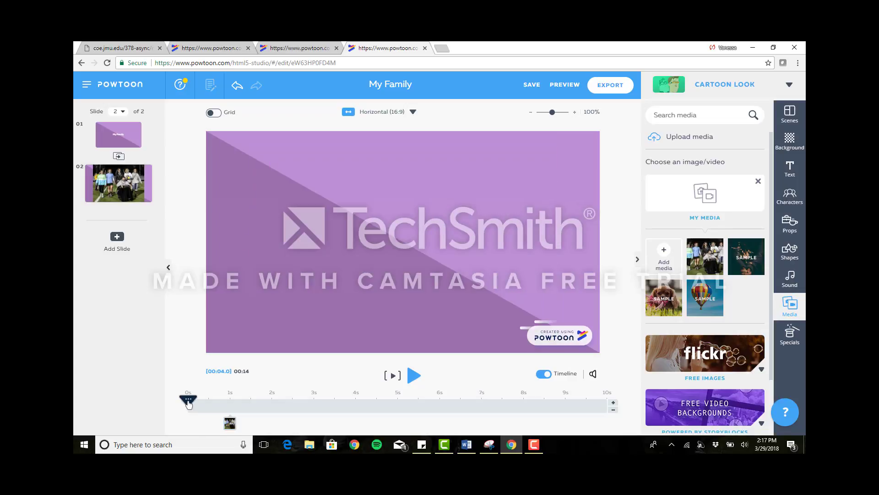
click(413, 376)
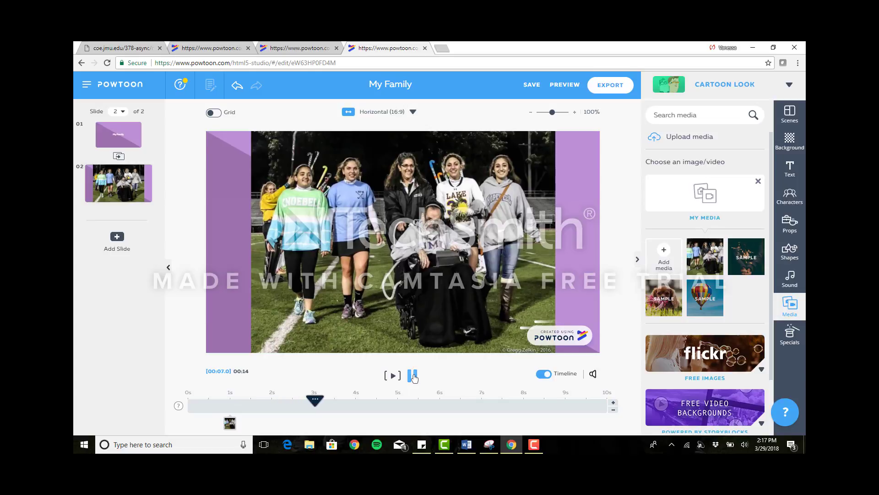
click(413, 375)
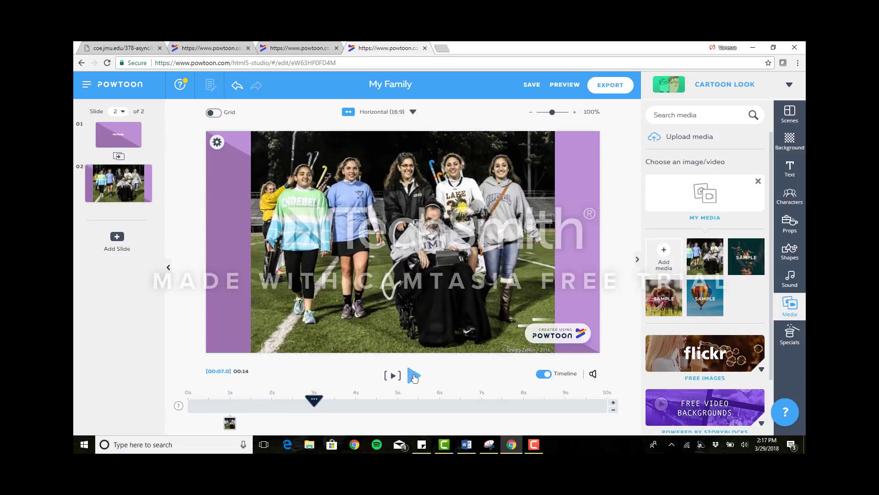
Shorten the second slide's duration on the timeline to 5 seconds.
click(613, 410)
click(613, 410)
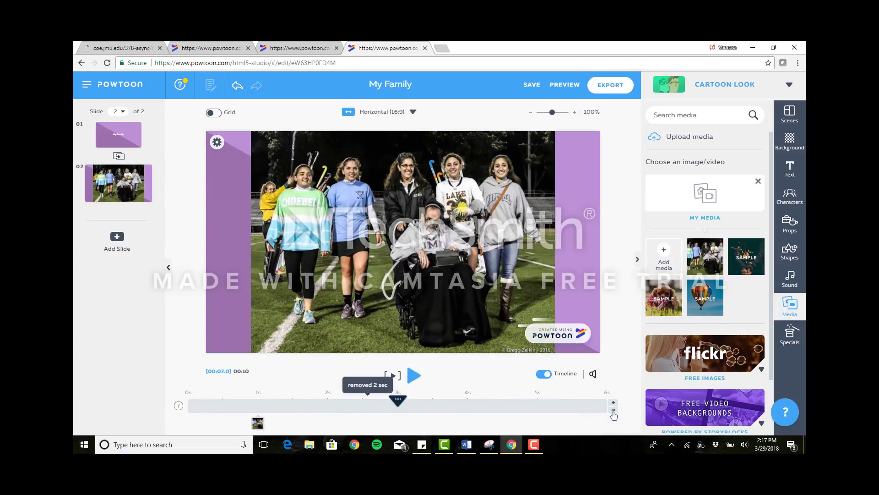
click(614, 410)
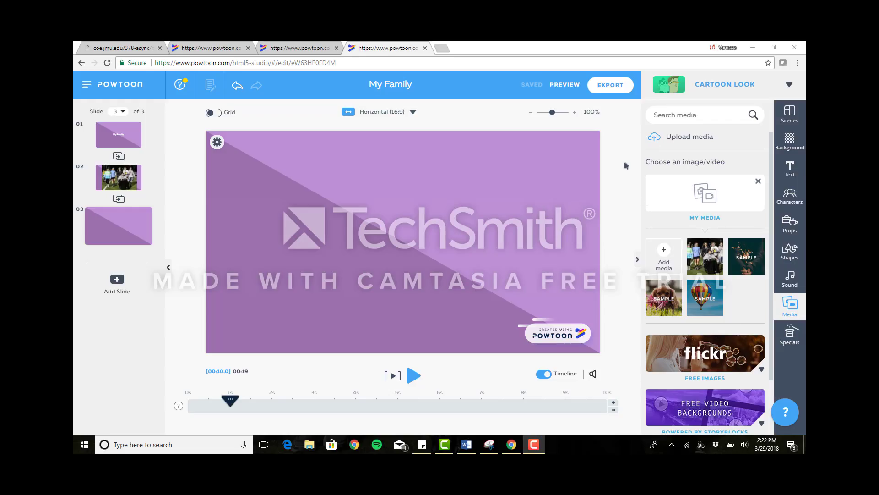
Look through the character, prop and shape libraries, including The Office character collection.
click(789, 196)
click(791, 229)
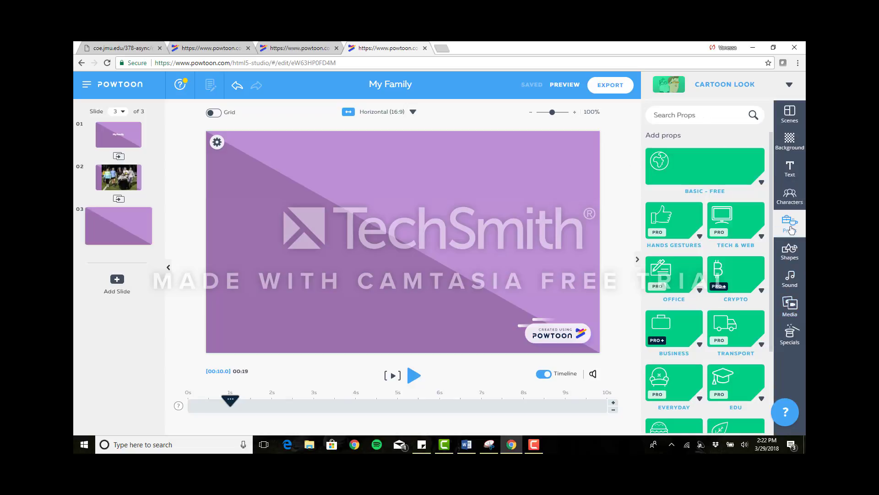
click(794, 254)
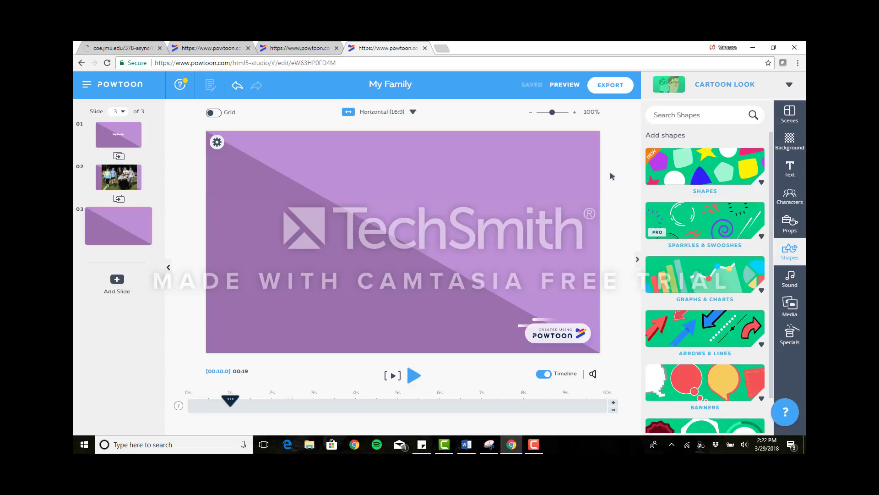
click(789, 196)
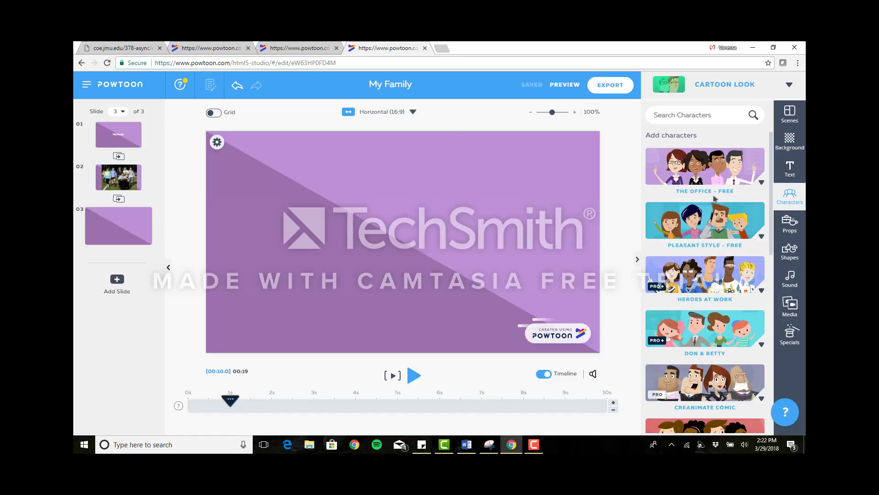
click(709, 172)
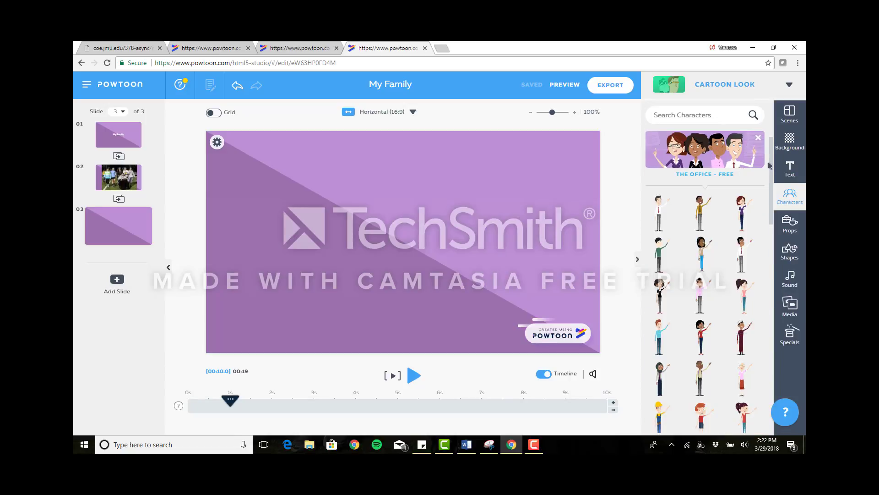
drag(771, 178, 762, 163)
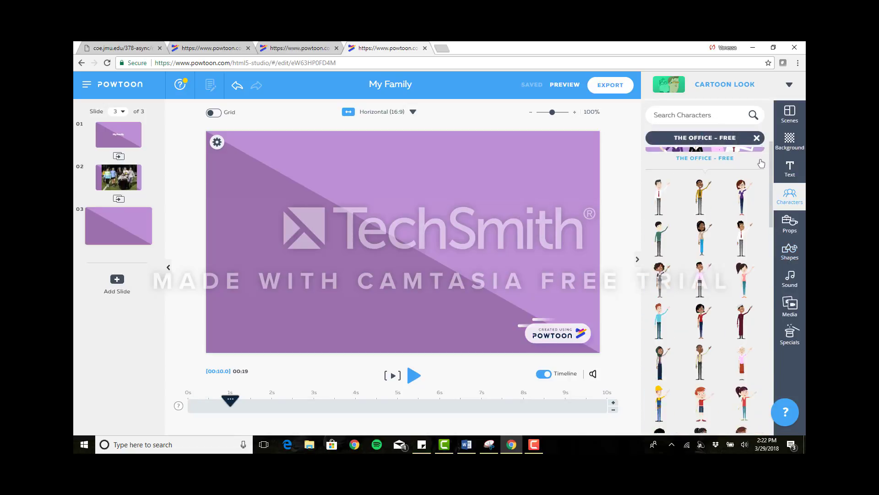
click(761, 161)
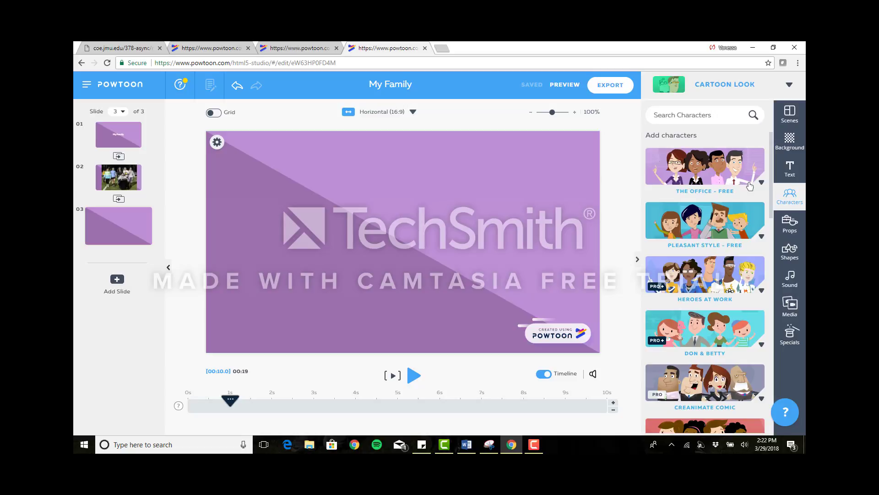
Add the dark-haired woman from the Pleasant Style characters to the third slide in the Wave pose.
click(735, 222)
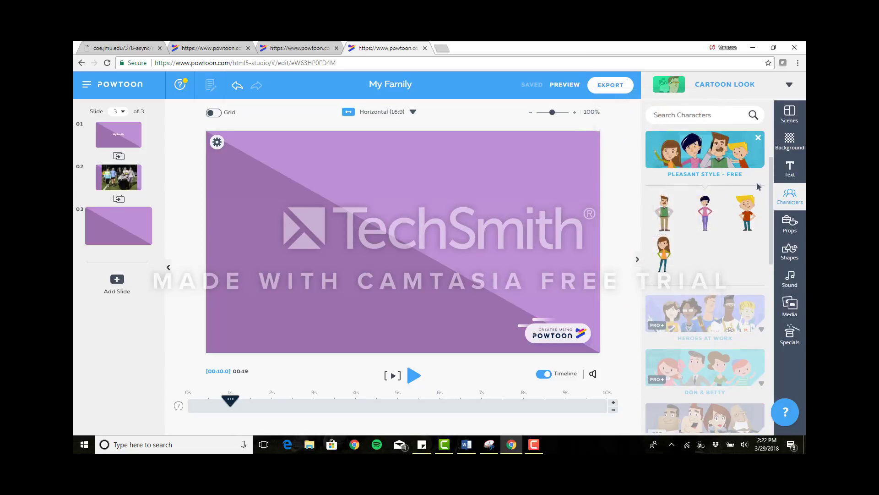
mouse_move(708, 212)
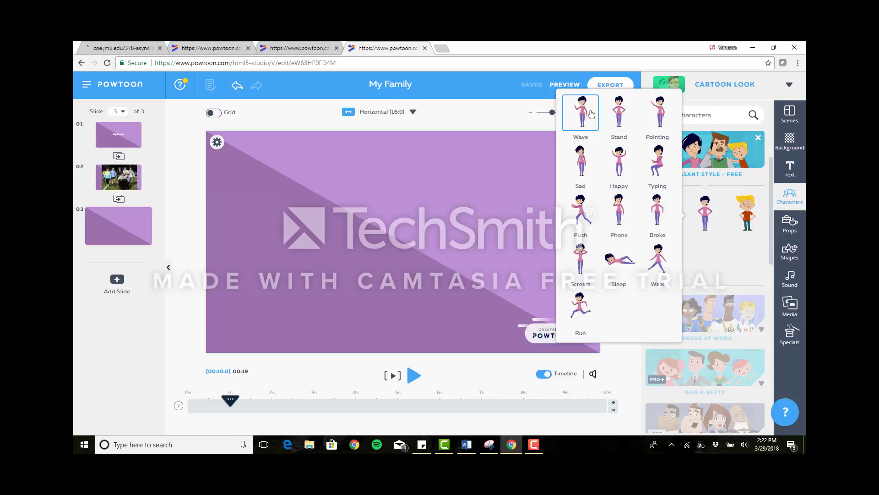
drag(388, 188, 410, 247)
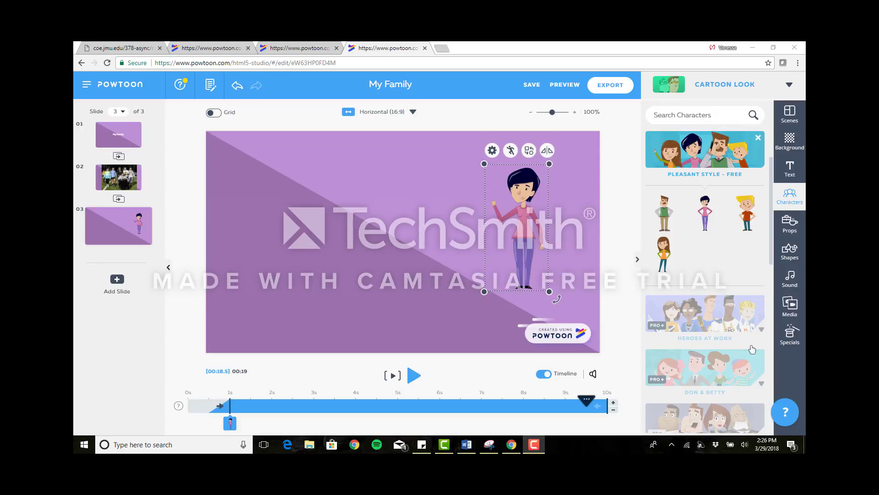
Add the blond boy near the middle of the third slide and the brown-haired girl in the Happy pose to the left of him.
drag(752, 214, 417, 225)
mouse_move(705, 215)
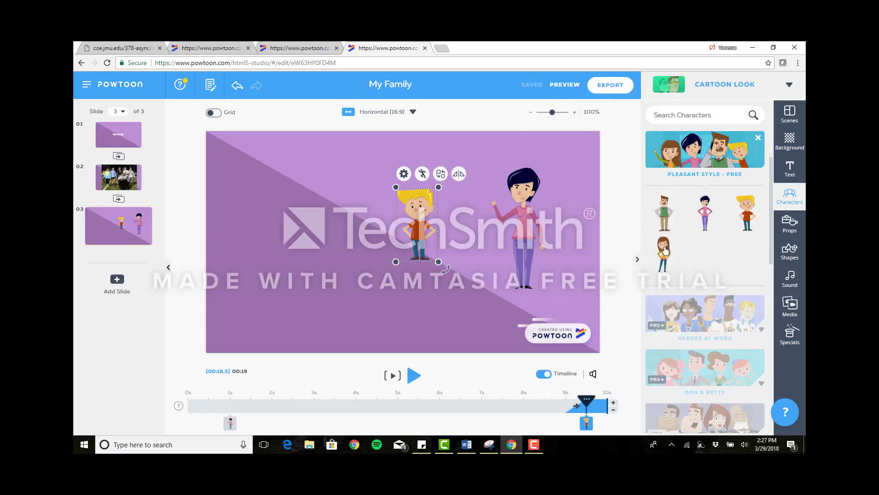
mouse_move(665, 250)
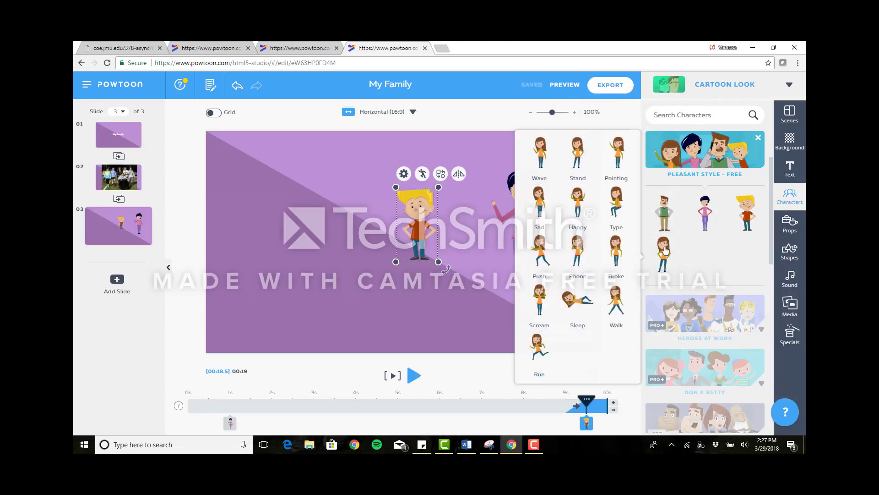
click(584, 208)
drag(390, 212, 328, 212)
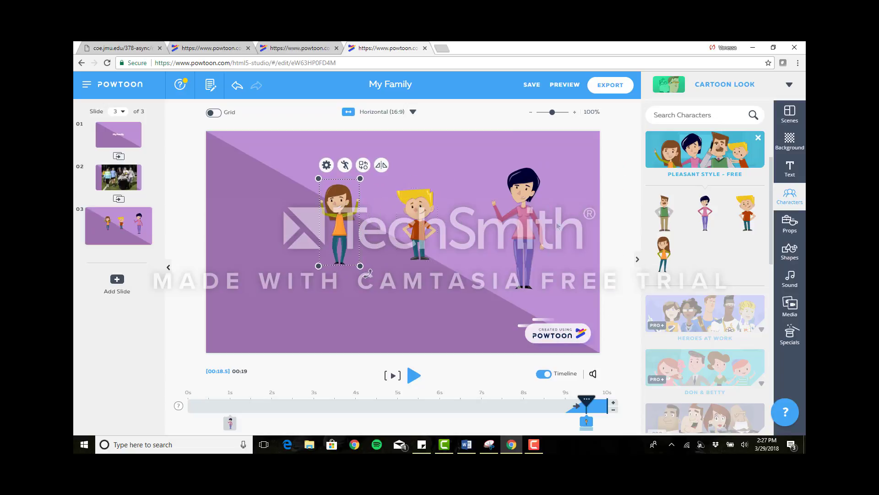
Add the black-handled magnifying glass from the Basic props and place it beside the blond boy's hand.
click(795, 227)
click(704, 176)
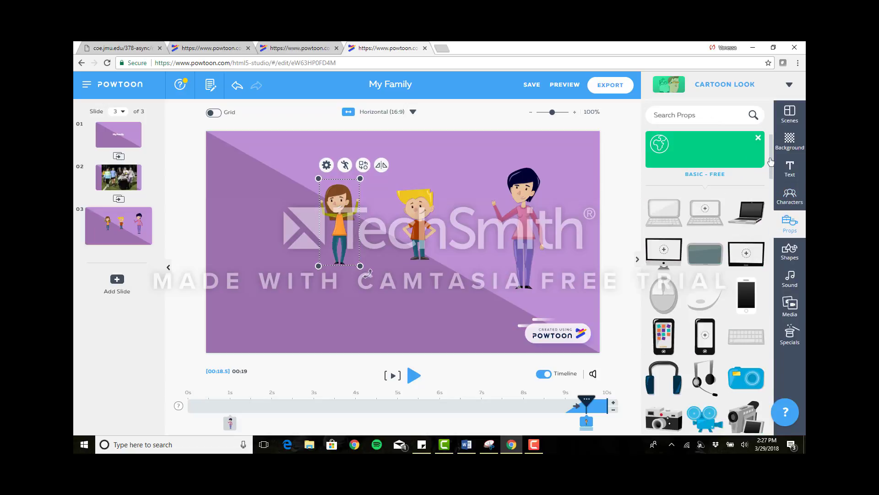
scroll(772, 170, down, 2)
drag(771, 170, 772, 178)
scroll(773, 179, down, 3)
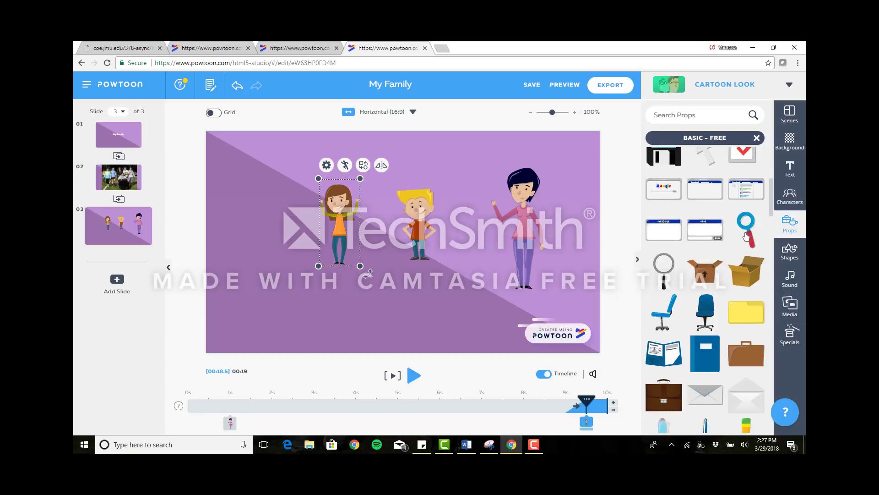
click(669, 265)
drag(401, 224, 441, 220)
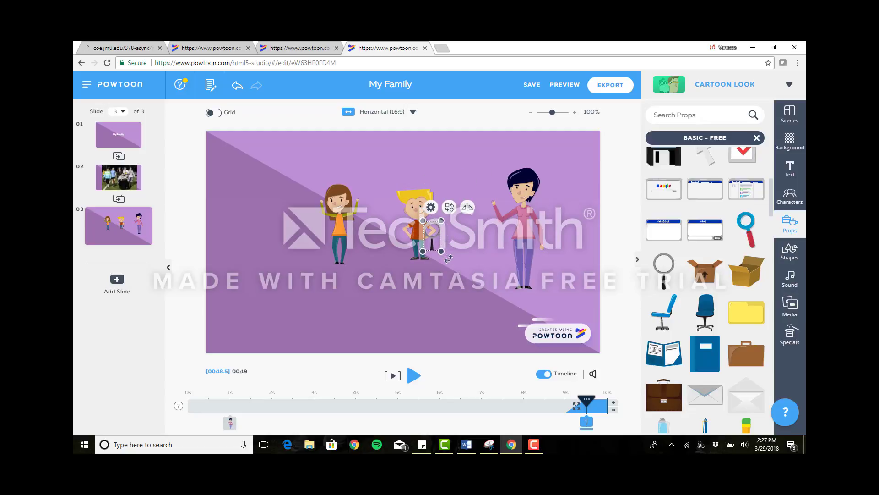
Rotate the magnifying glass clockwise and nudge it against the blond boy's hand.
drag(449, 258, 431, 264)
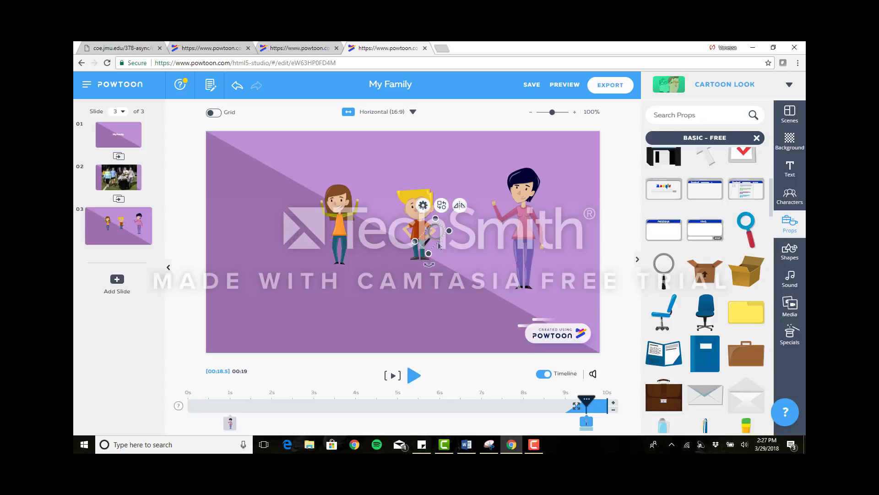
mouse_move(439, 239)
mouse_down()
mouse_move(446, 221)
mouse_move(438, 236)
mouse_up()
click(472, 133)
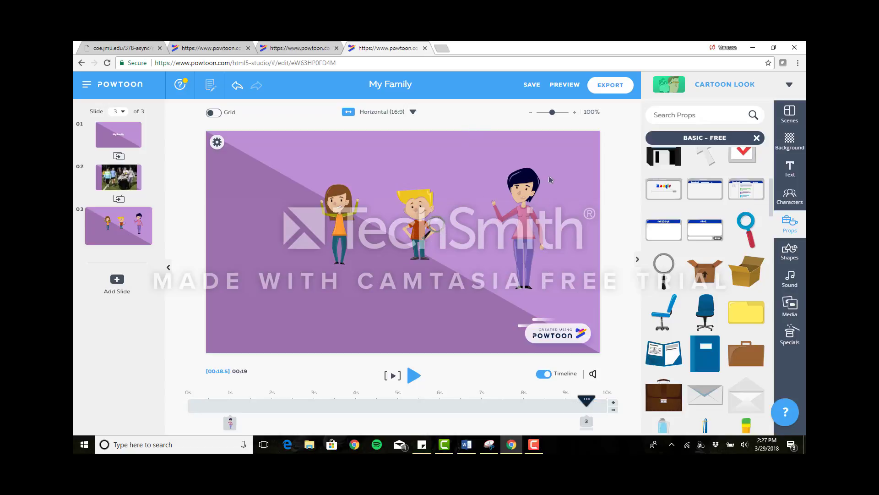
Add a light-blue speech bubble above the brown-haired girl on the third slide and place the body text "Hi" inside it.
click(790, 252)
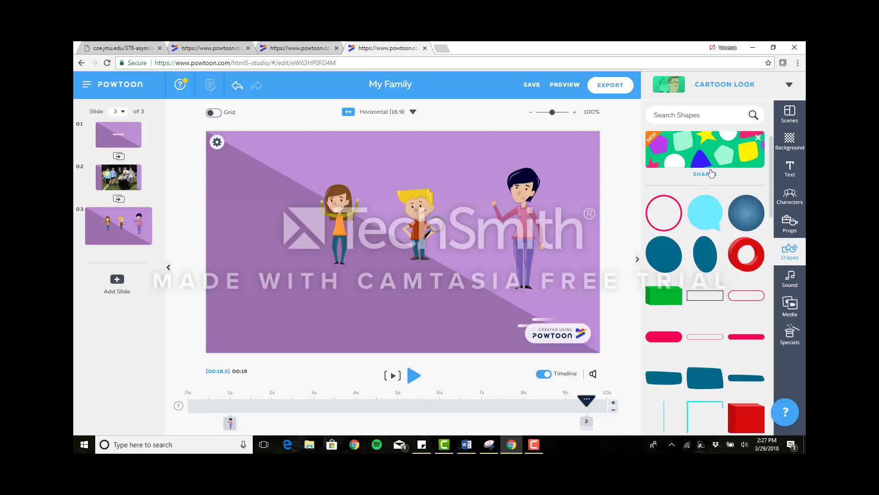
drag(705, 211, 303, 161)
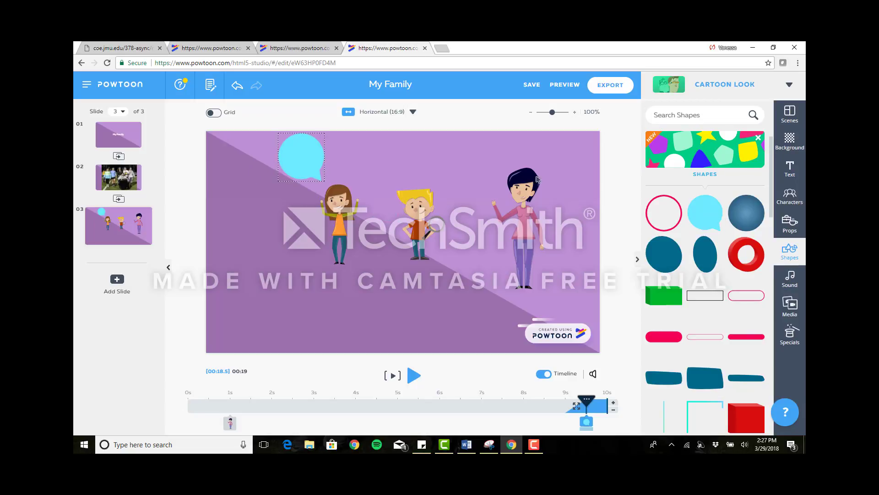
click(794, 165)
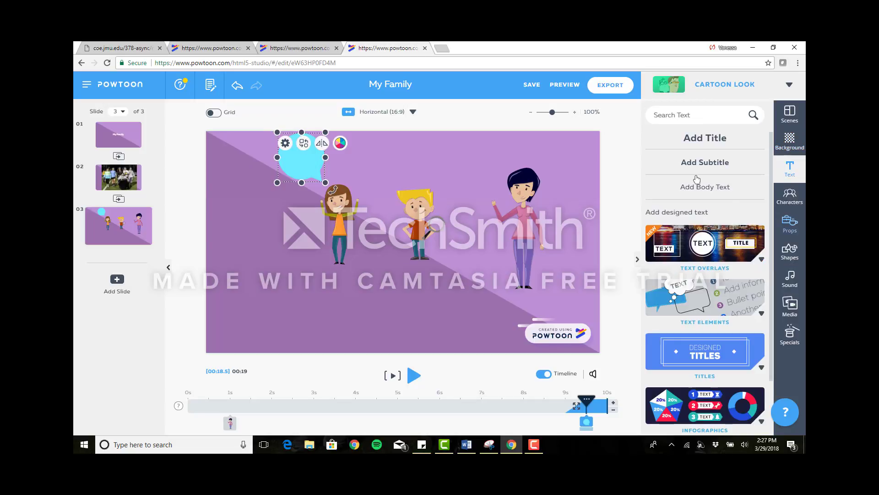
click(704, 187)
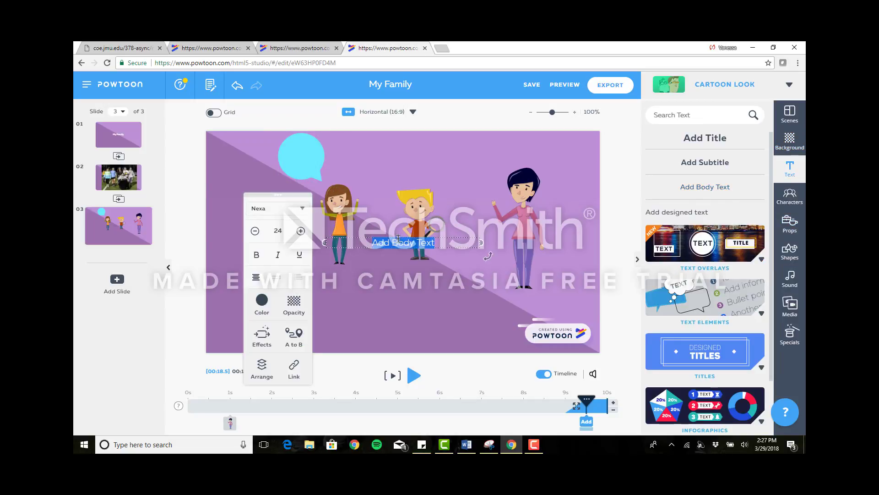
text(Hi)
click(384, 236)
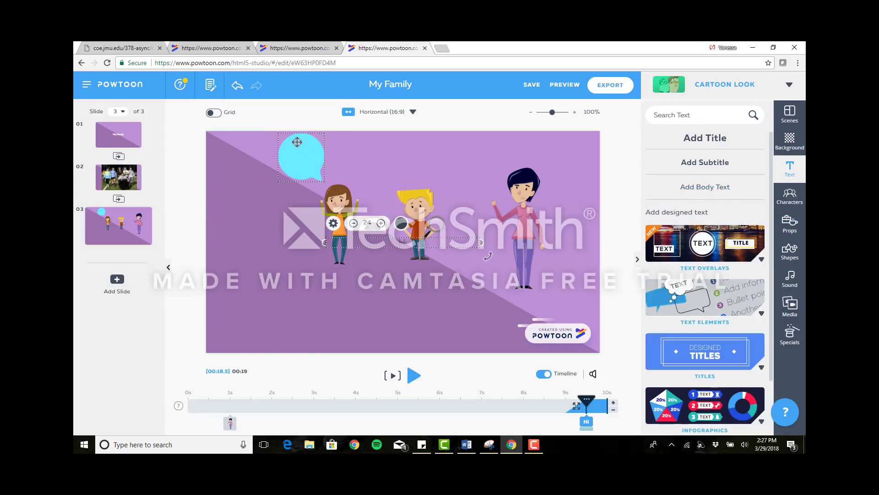
drag(383, 242, 306, 153)
click(306, 154)
click(163, 257)
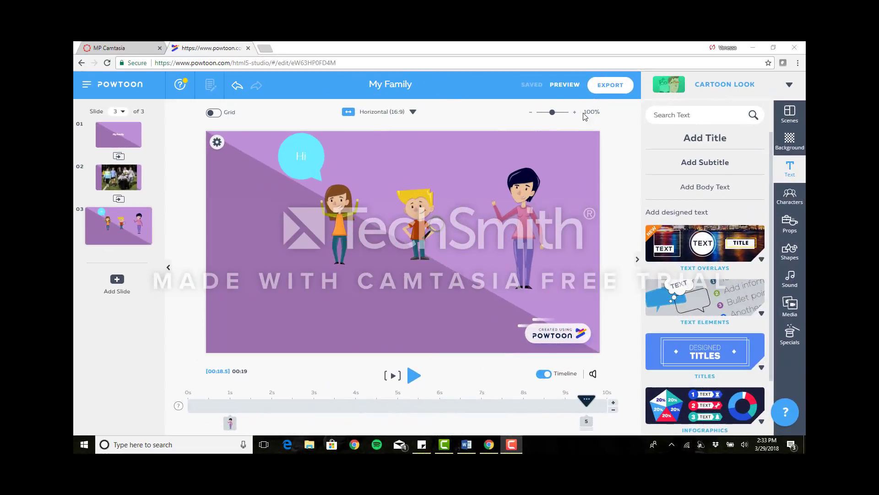
Preview the My Family presentation through to the family photo slide, and return to editing.
click(566, 88)
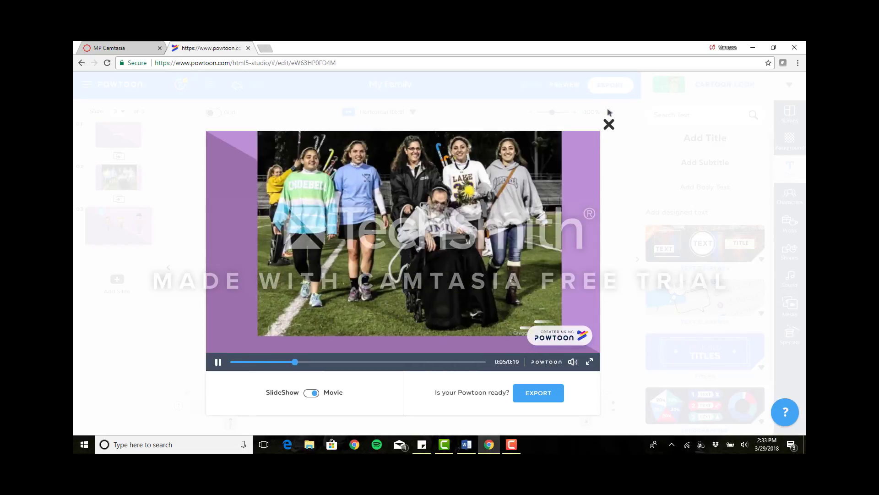
click(609, 124)
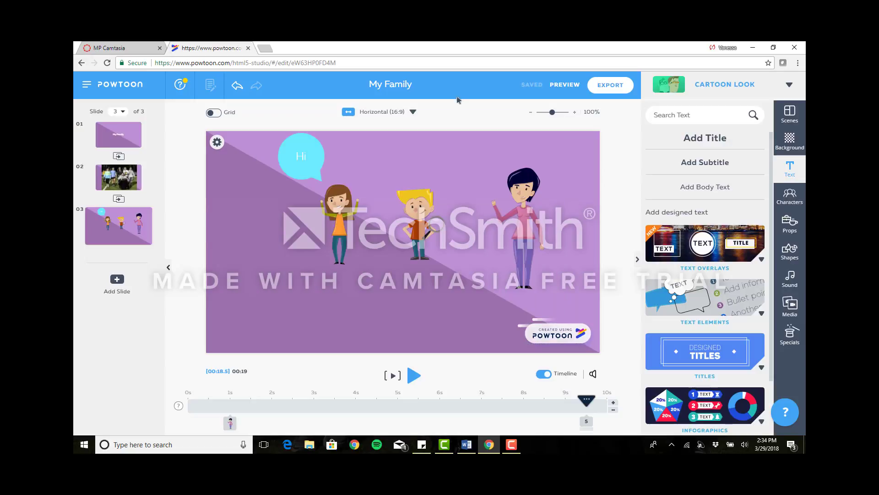
Open the export options for the My Family presentation.
click(610, 90)
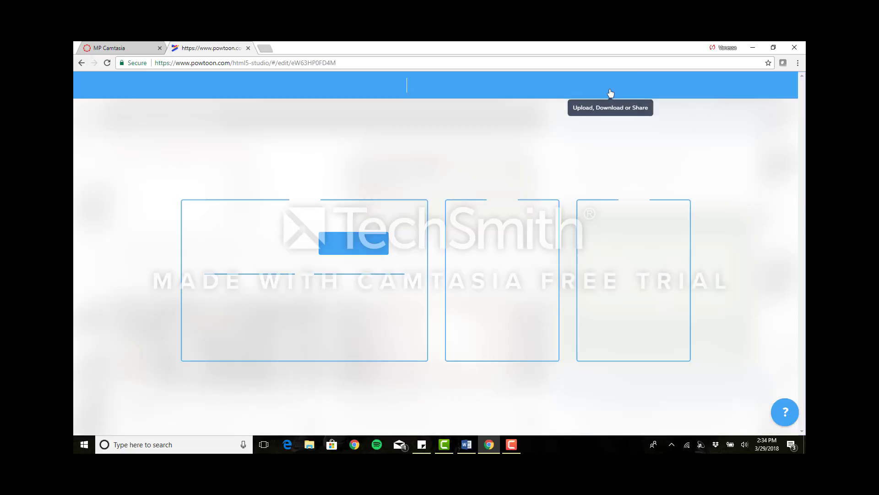